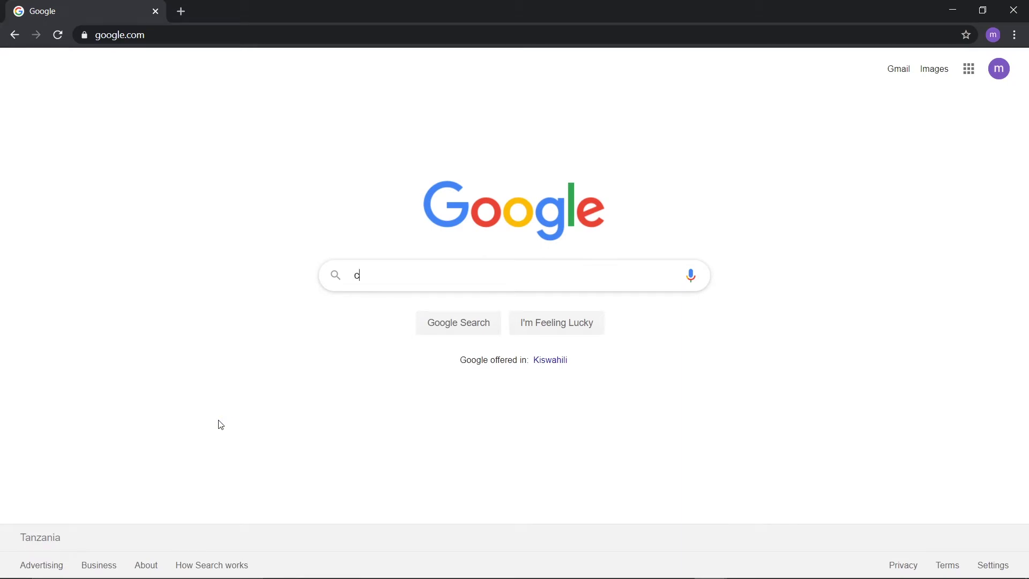
Step: Search Google for 'color palette' and open the flower palette image result
type("olor")
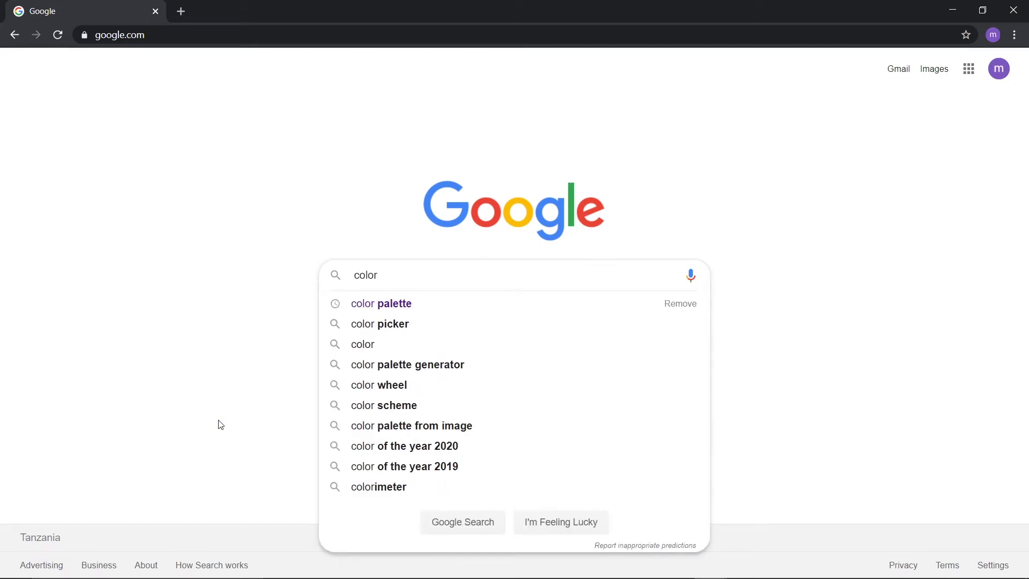
left_click(405, 312)
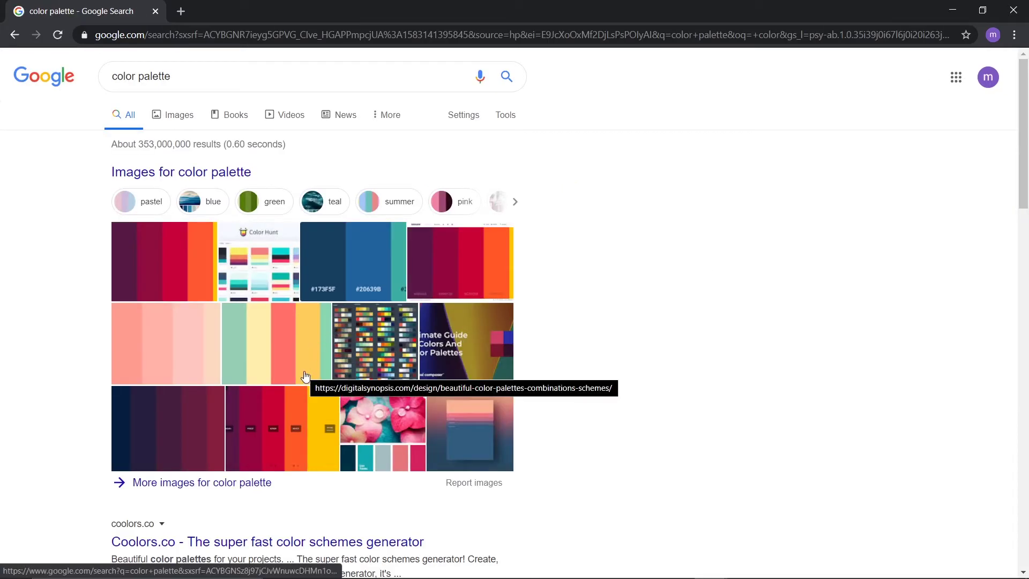
scroll(305, 376, "down", 1)
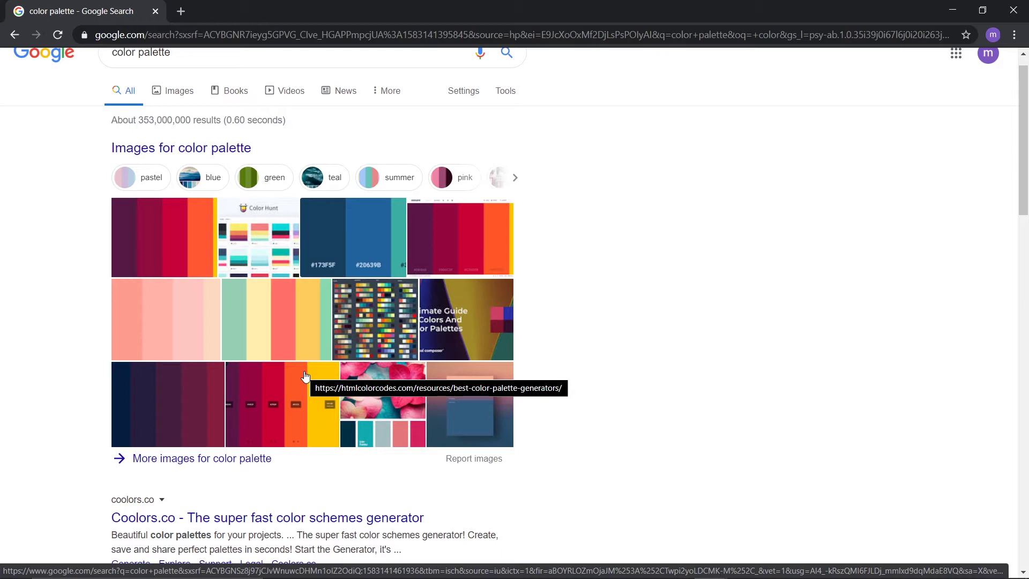
scroll(305, 376, "down", 1)
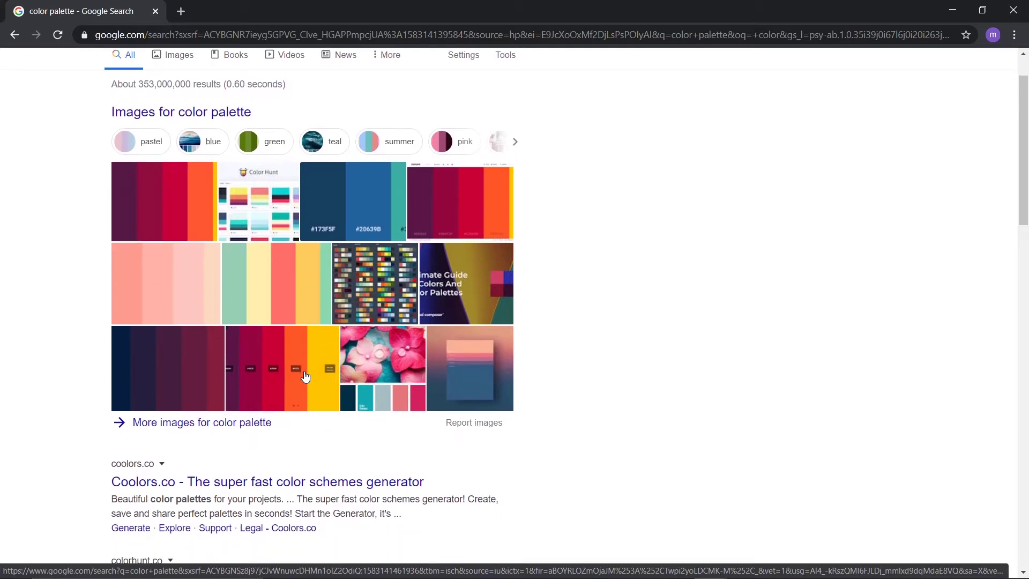
left_click(385, 369)
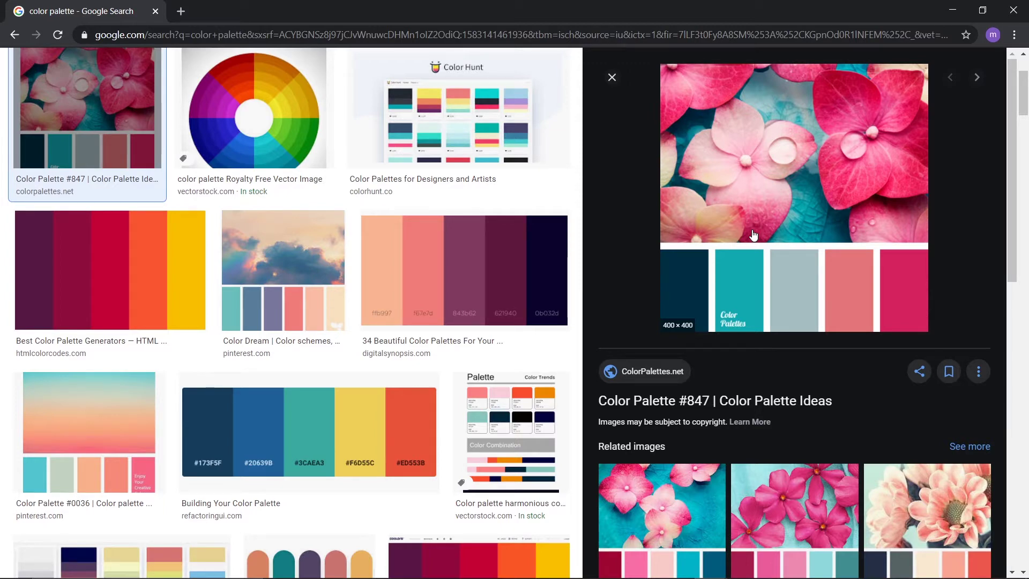
Step: Return to the All results for 'color palette' and scroll through them
left_click(131, 112)
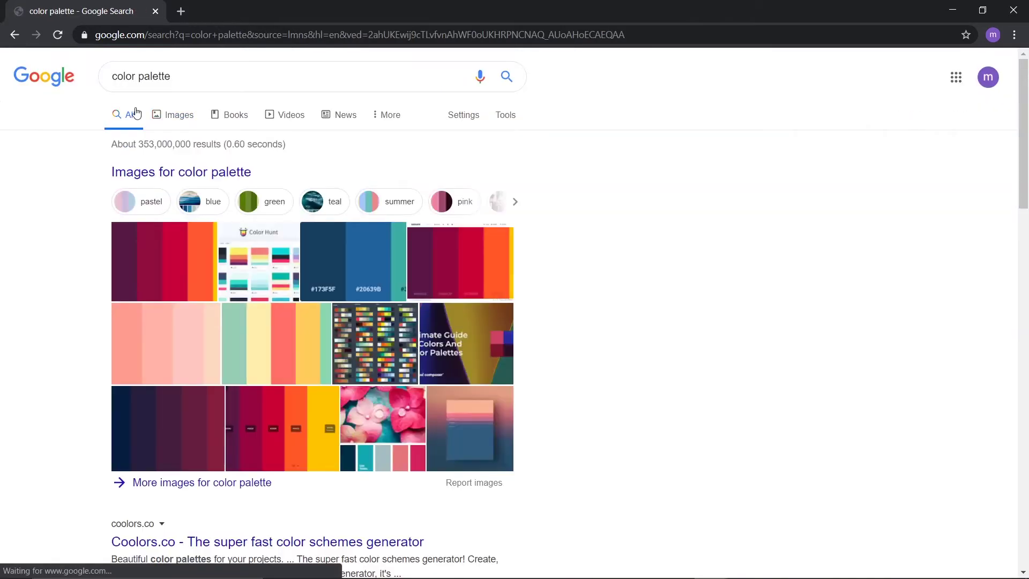
scroll(273, 514, "down", 2)
scroll(273, 513, "down", 1)
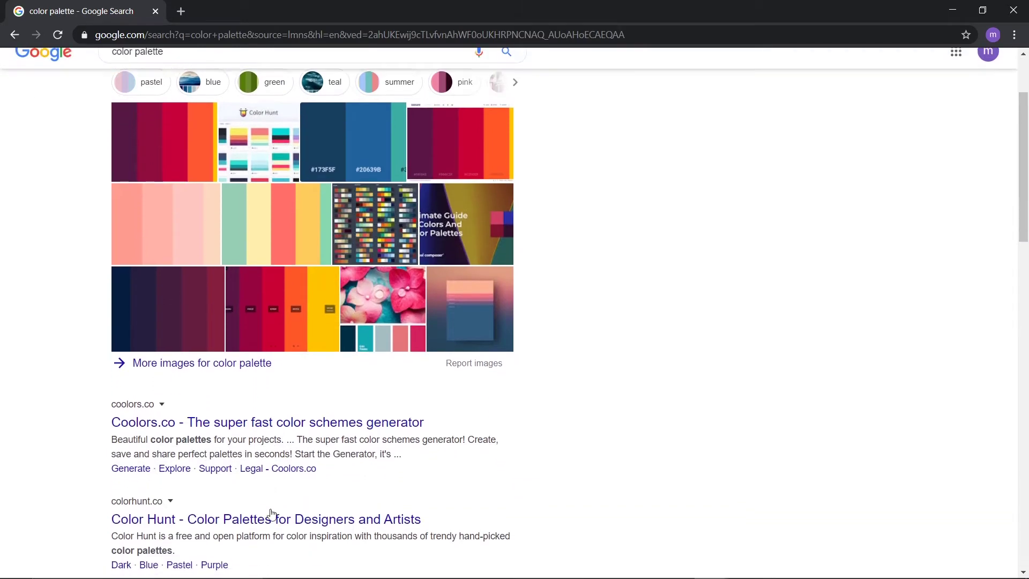
scroll(272, 514, "down", 1)
scroll(272, 513, "down", 1)
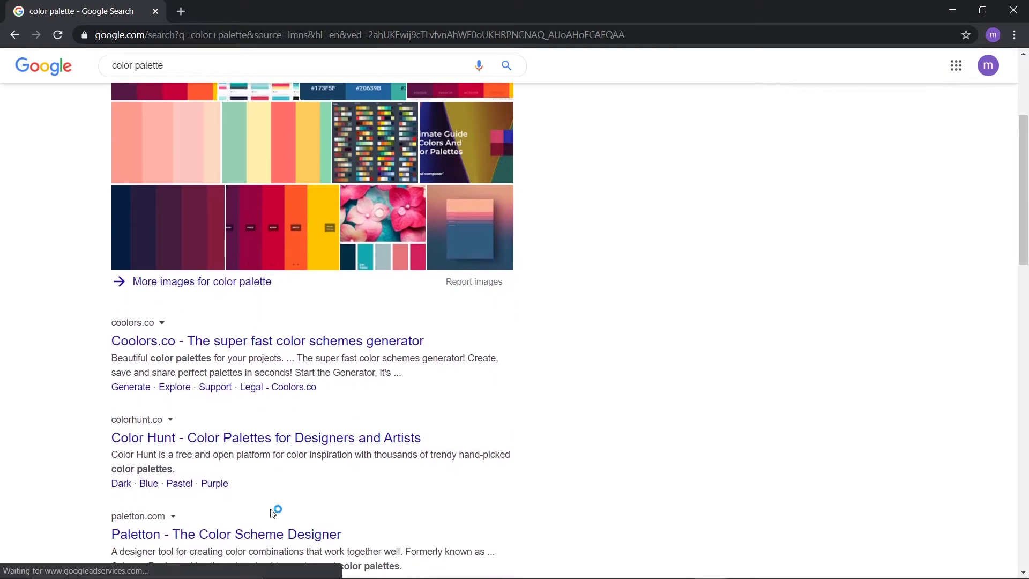
scroll(272, 513, "up", 2)
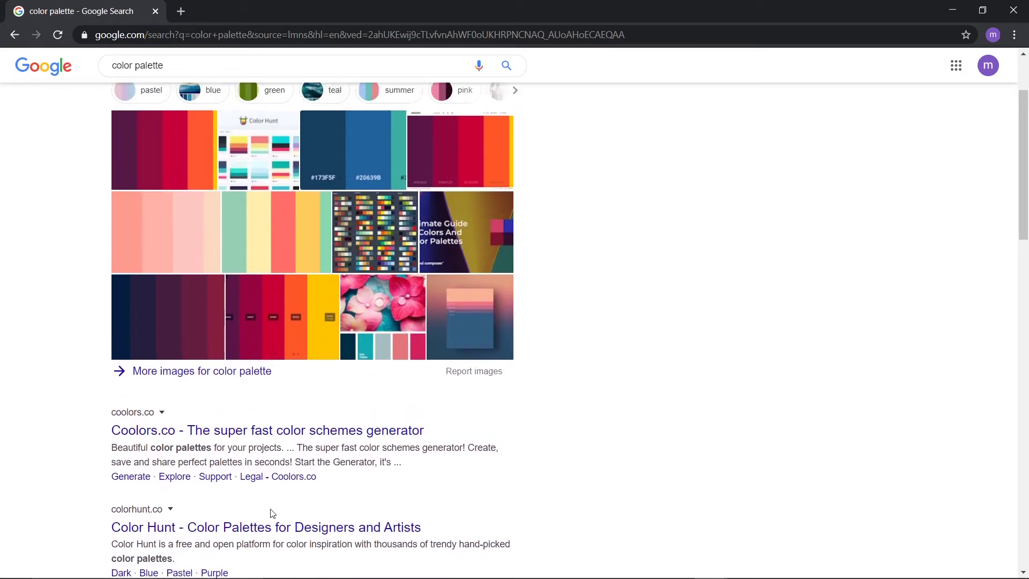
scroll(207, 358, "up", 3)
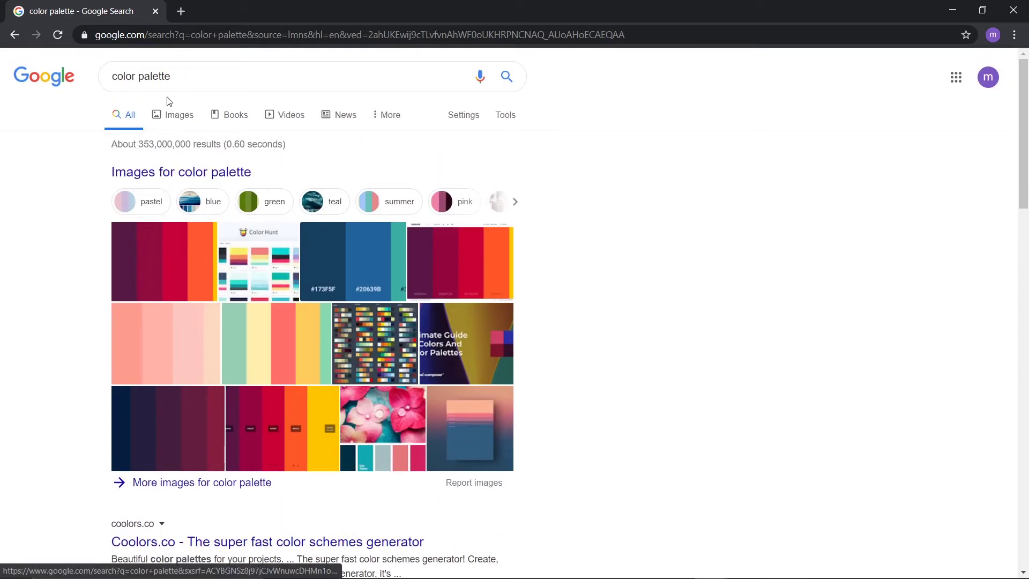
Step: Search for 'gold color palette' and browse its image results
left_click(178, 76)
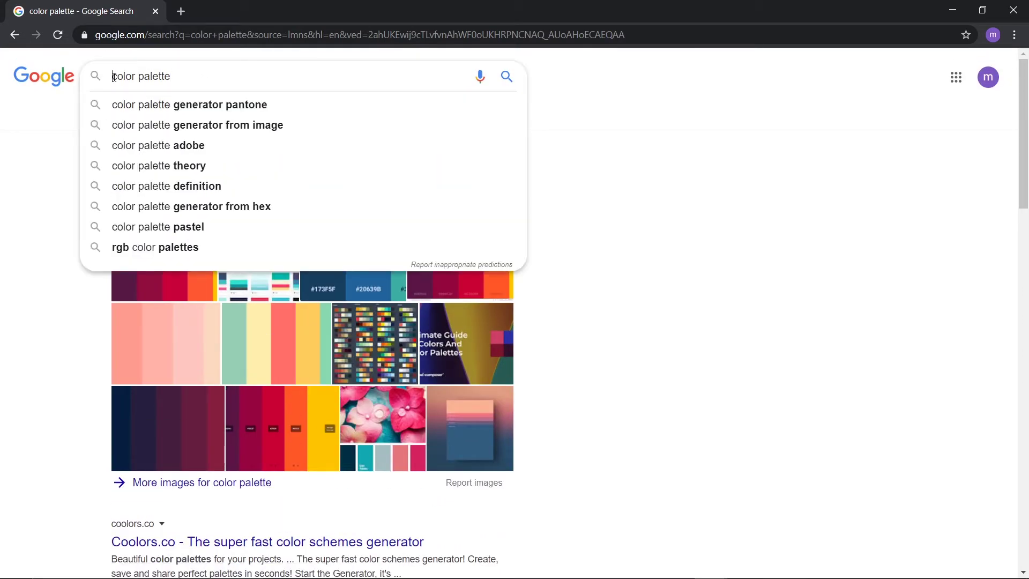
type("gol")
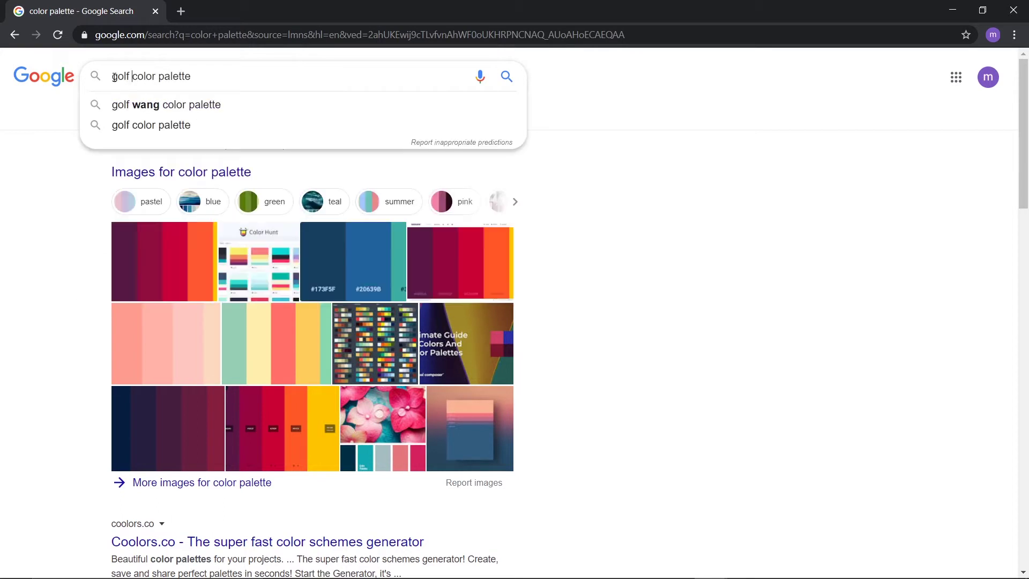
type("d")
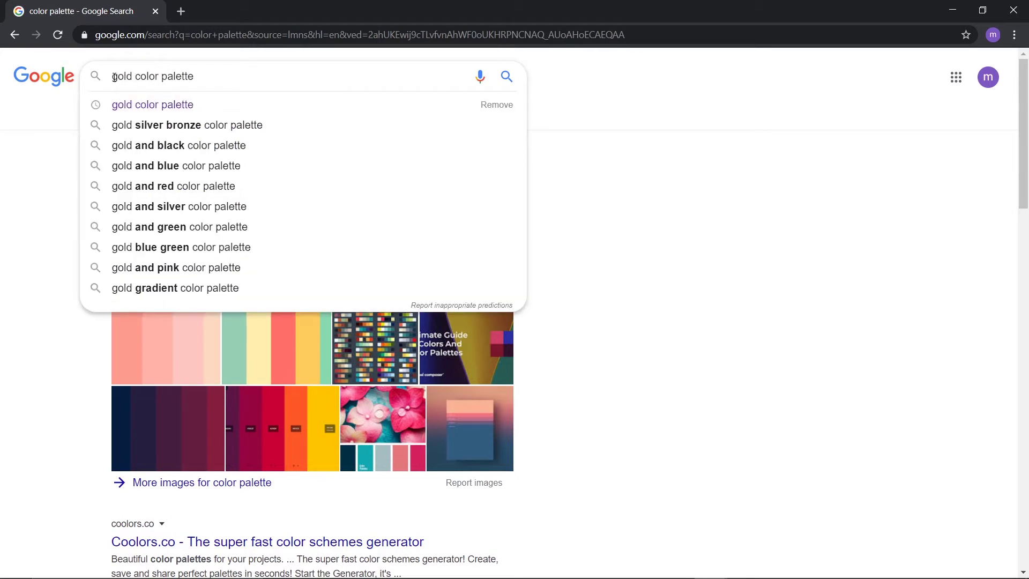
key("Return")
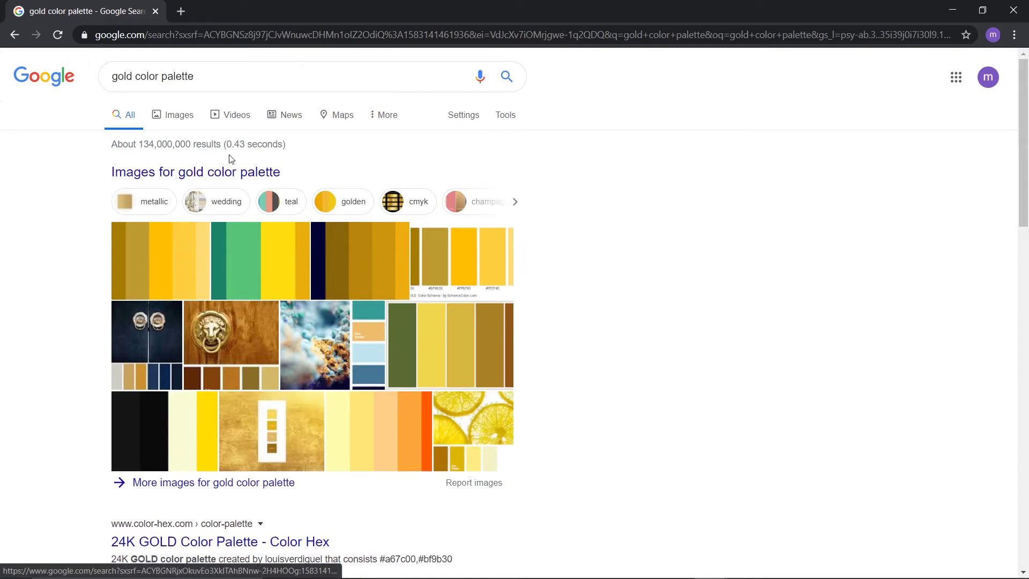
left_click(177, 123)
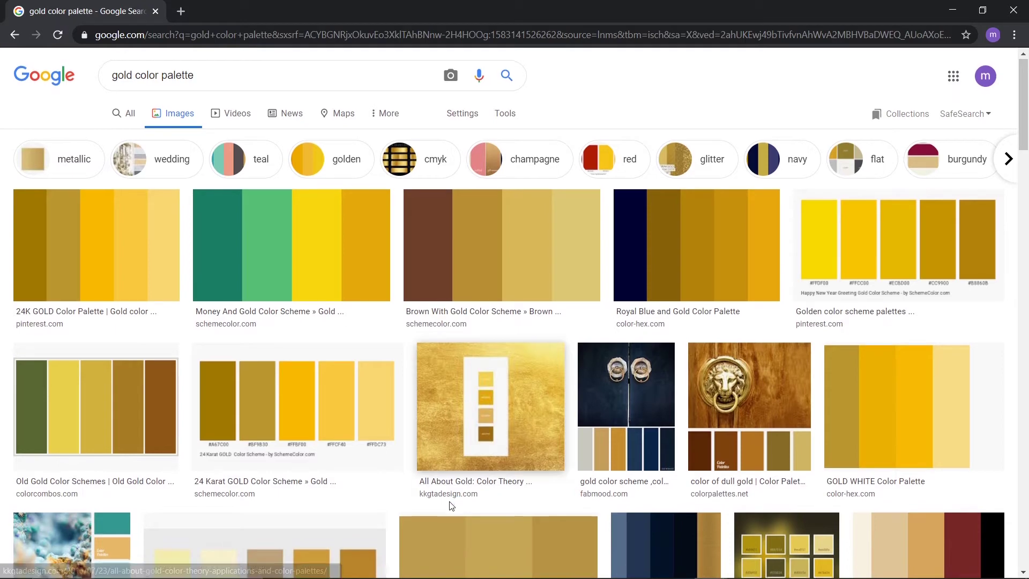
scroll(449, 500, "down", 2)
scroll(636, 170, "down", 2)
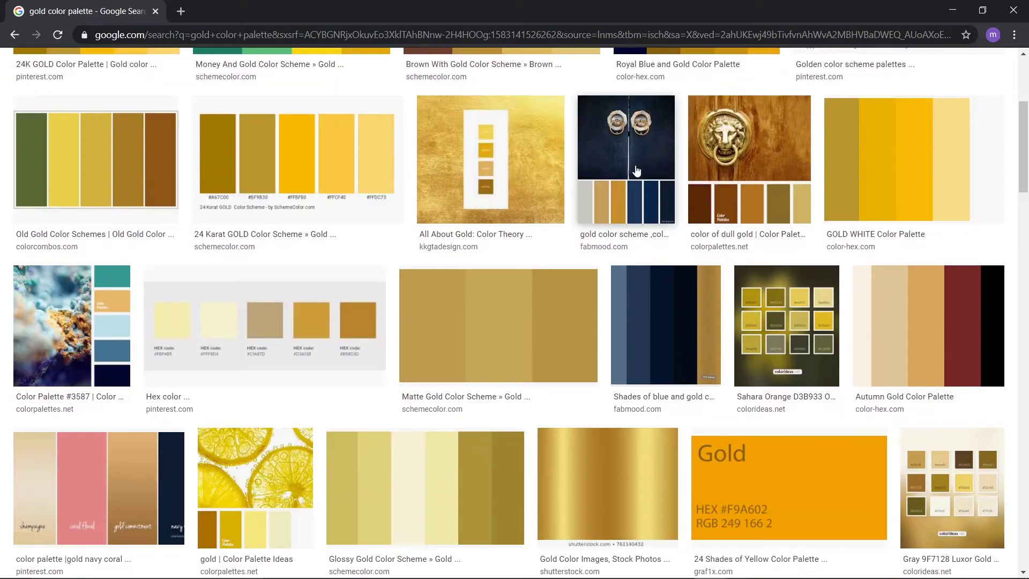
Step: Preview the Royal Blue and Gold Color Palette image and copy it
left_click(636, 170)
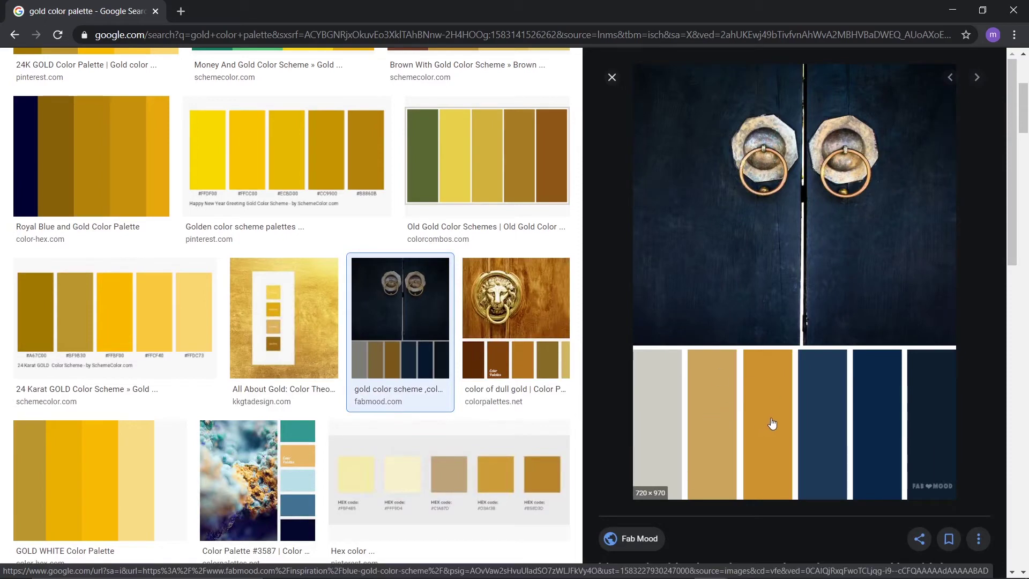
left_click(93, 146)
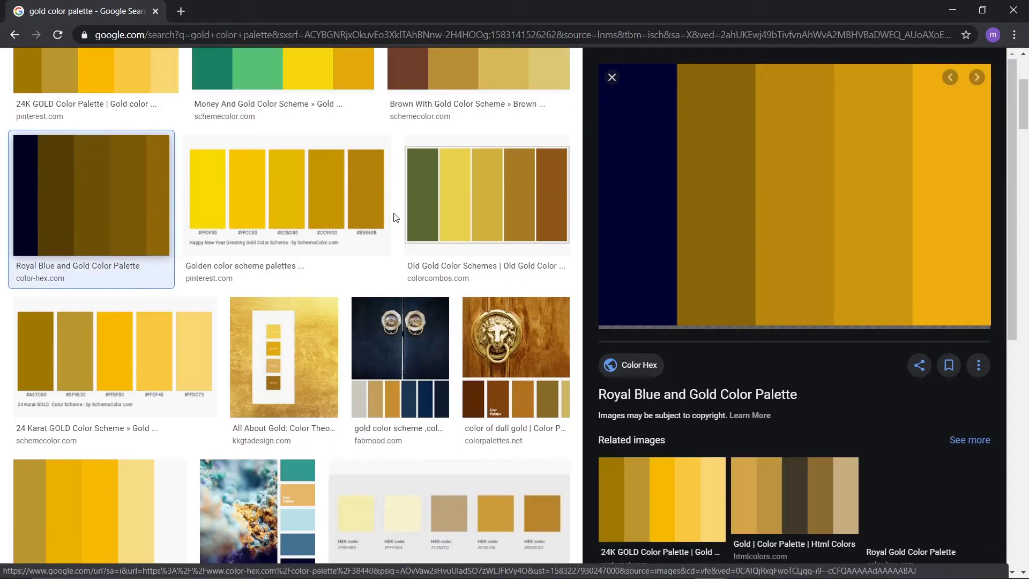
right_click(759, 187)
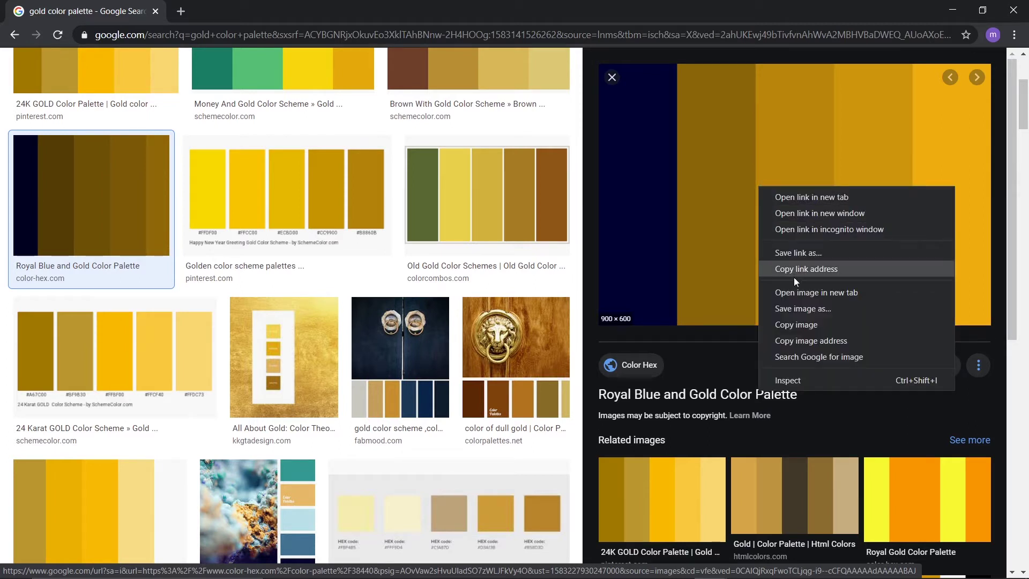
left_click(796, 321)
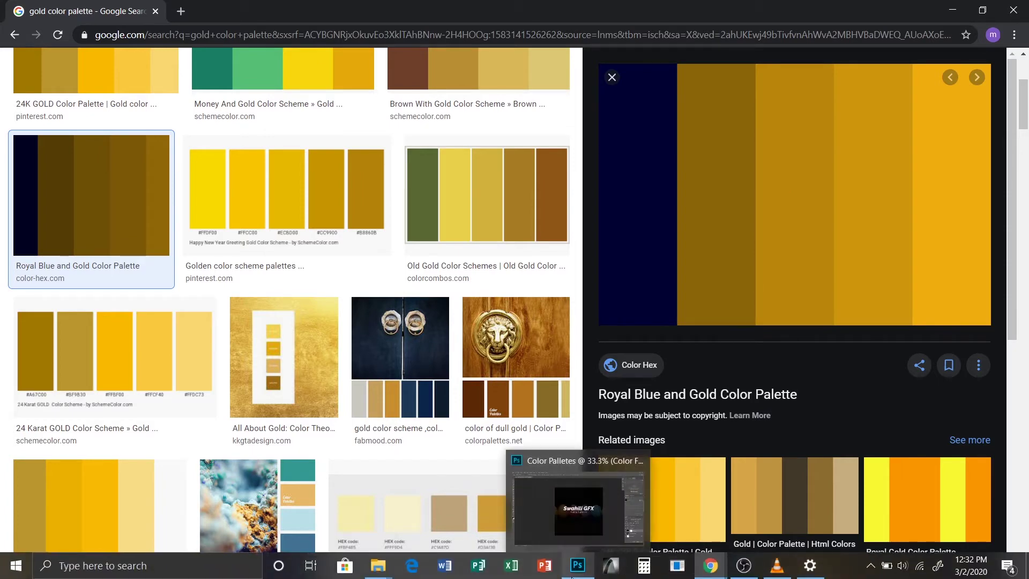
Step: Paste the palette into the Photoshop graphic as Layer 1, check layer visibility, and move it top-left
left_click(573, 568)
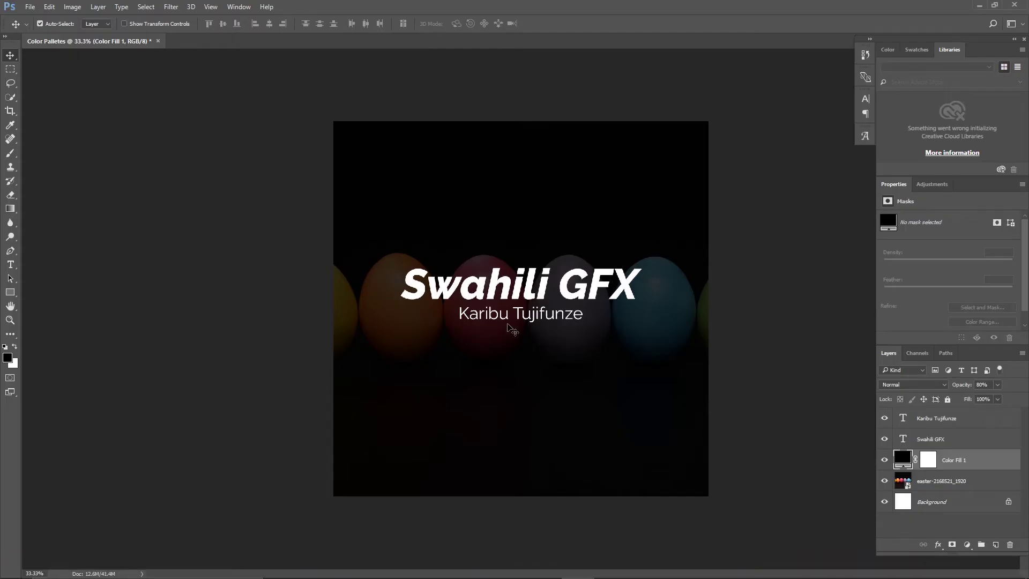
key("ctrl+v")
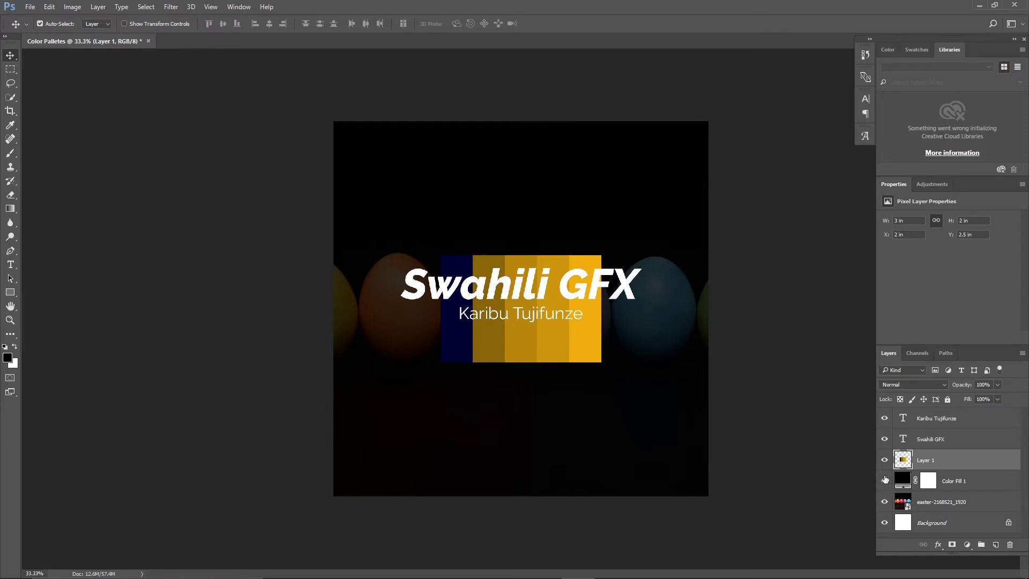
left_click(884, 460)
left_click(884, 481)
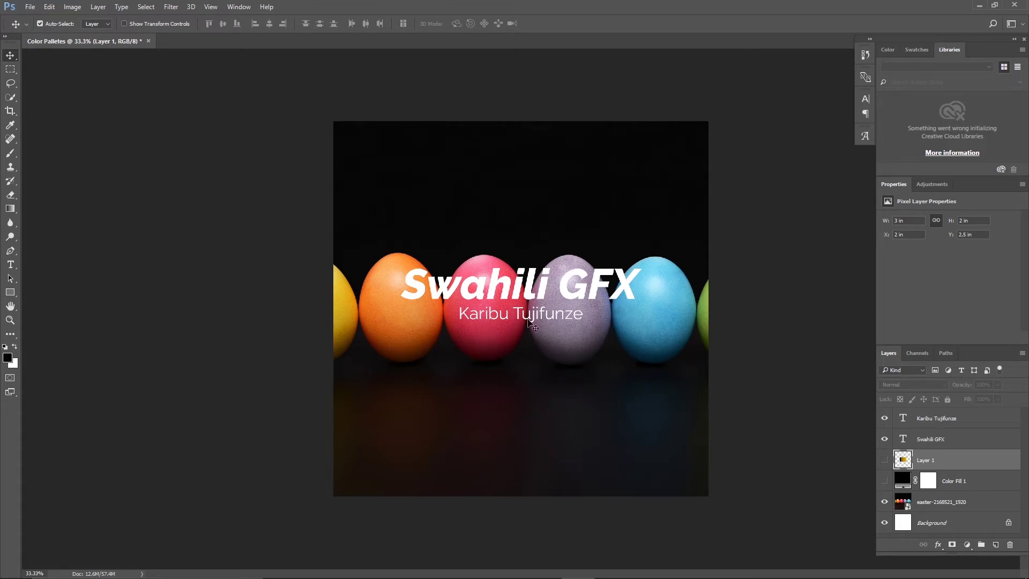
left_click(884, 480)
left_click(884, 459)
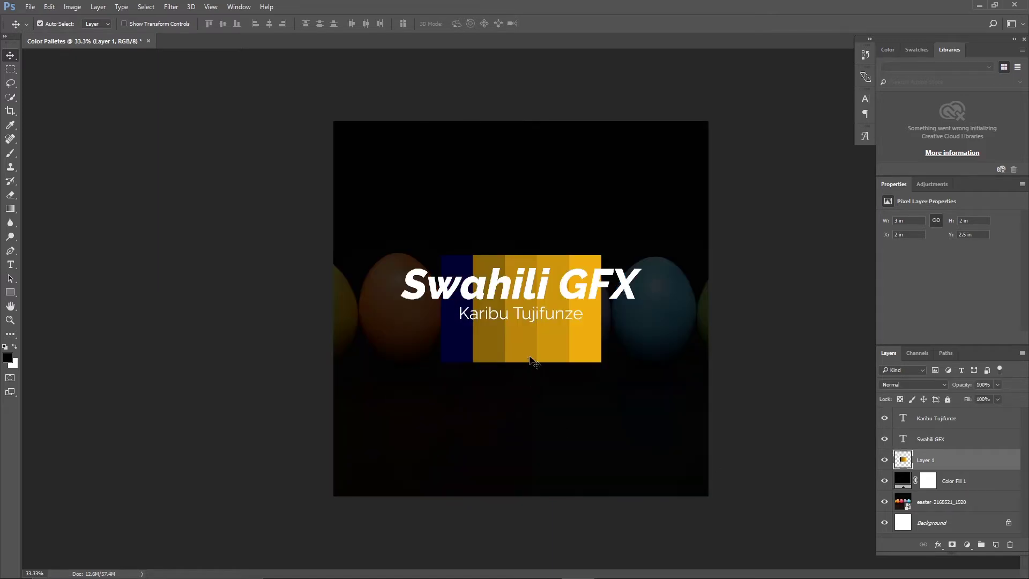
left_click_drag(532, 359, 424, 224)
Step: Scale the palette swatch down to about 70 percent in the top-left corner
key("ctrl+t")
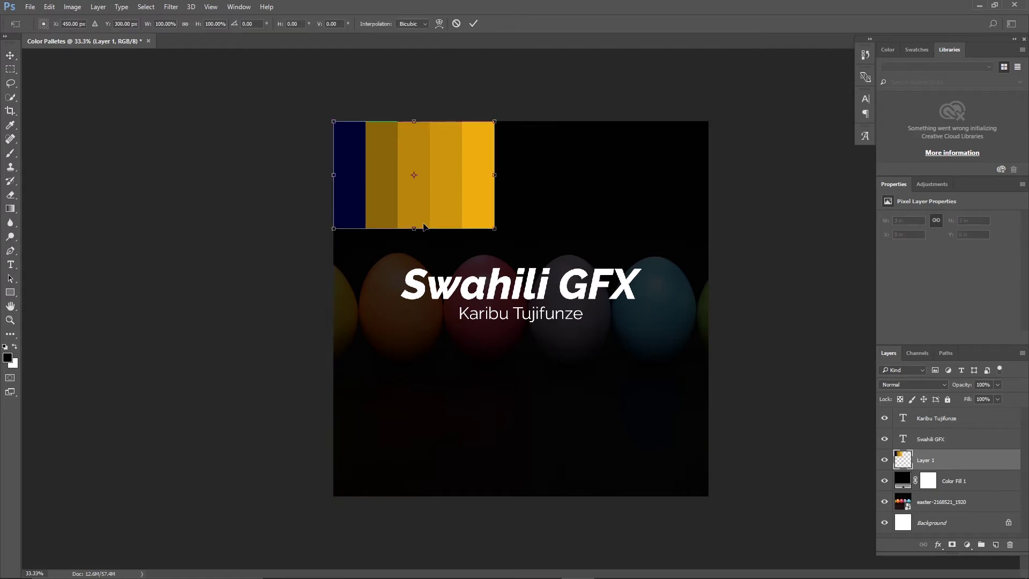
left_click_drag(494, 226, 443, 194)
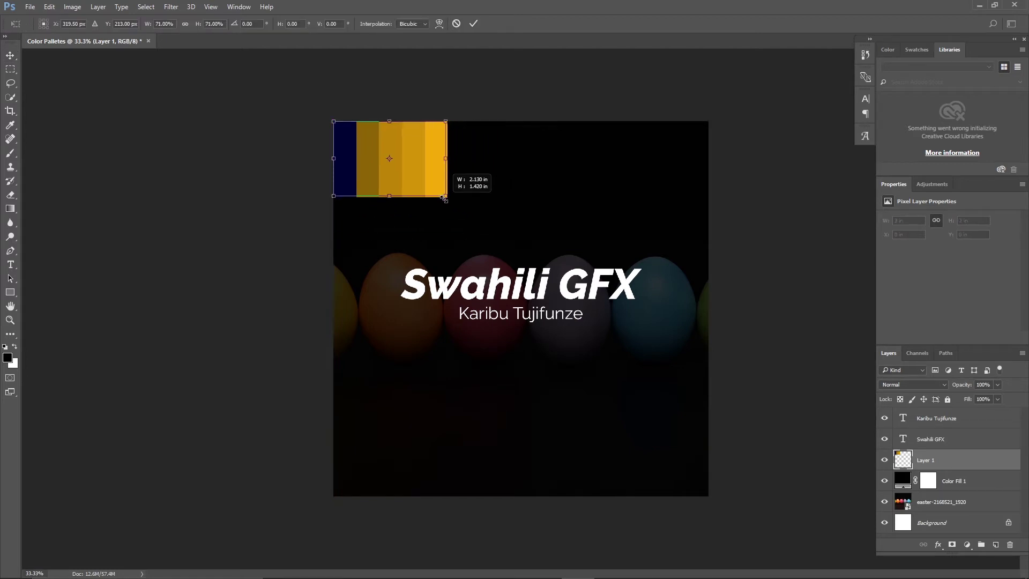
key("Return")
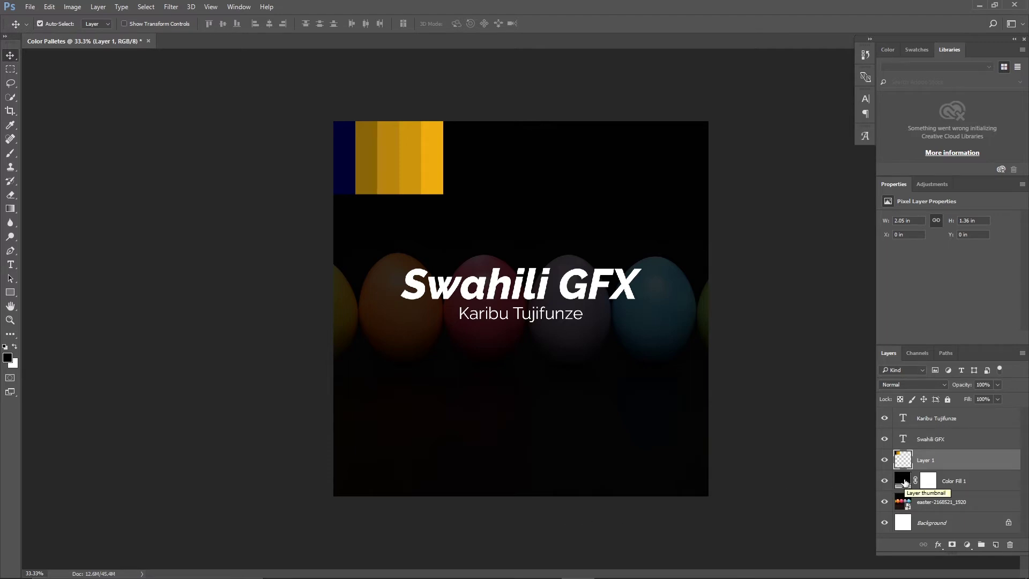
Step: Recolour Color Fill 1 to a slightly darkened navy sampled from the palette swatch
double_click(905, 480)
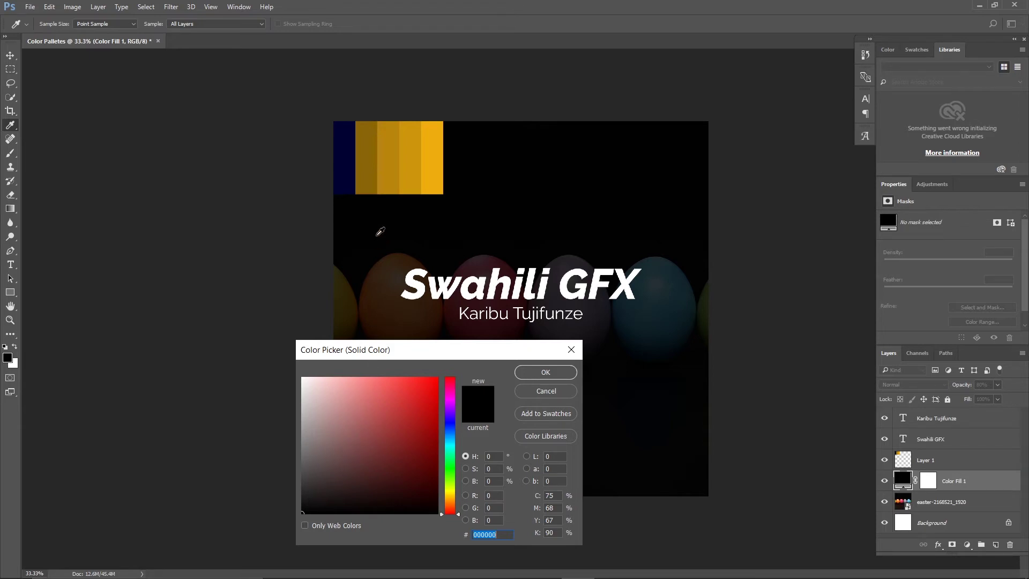
left_click(349, 159)
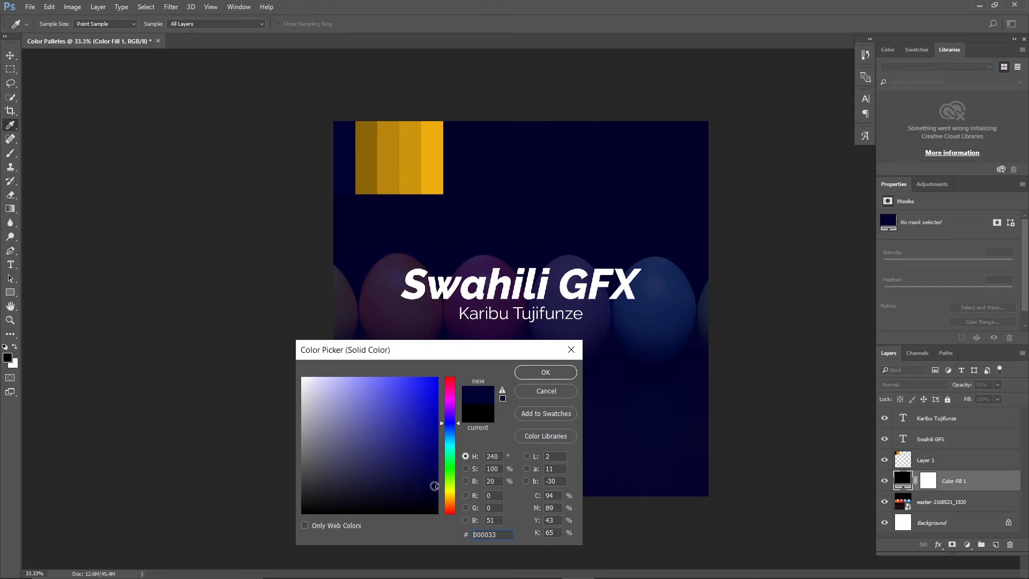
left_click_drag(436, 487, 437, 496)
left_click(552, 371)
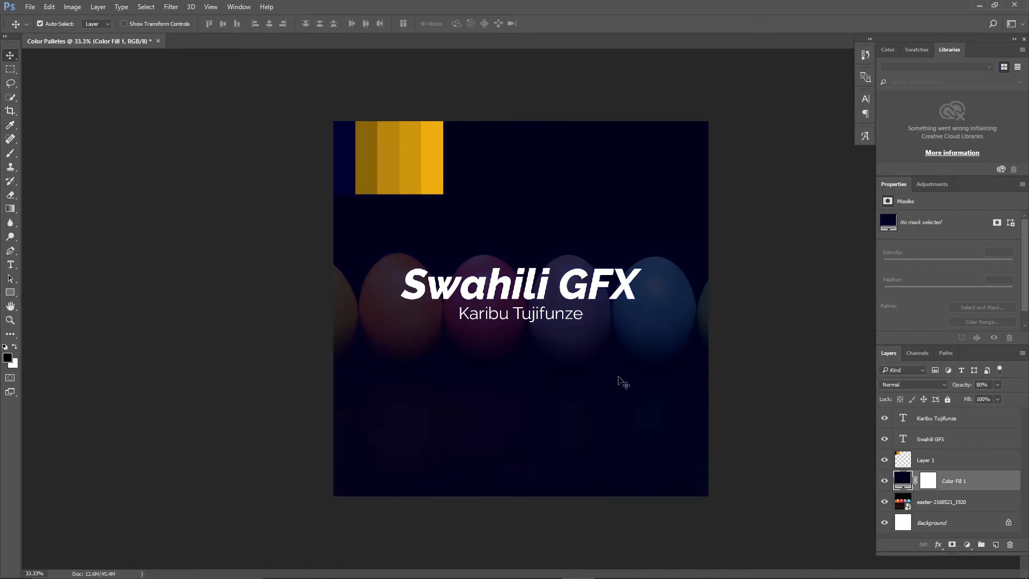
Step: Colour the Swahili GFX title with a brightened gold sampled from the palette
left_click(941, 440)
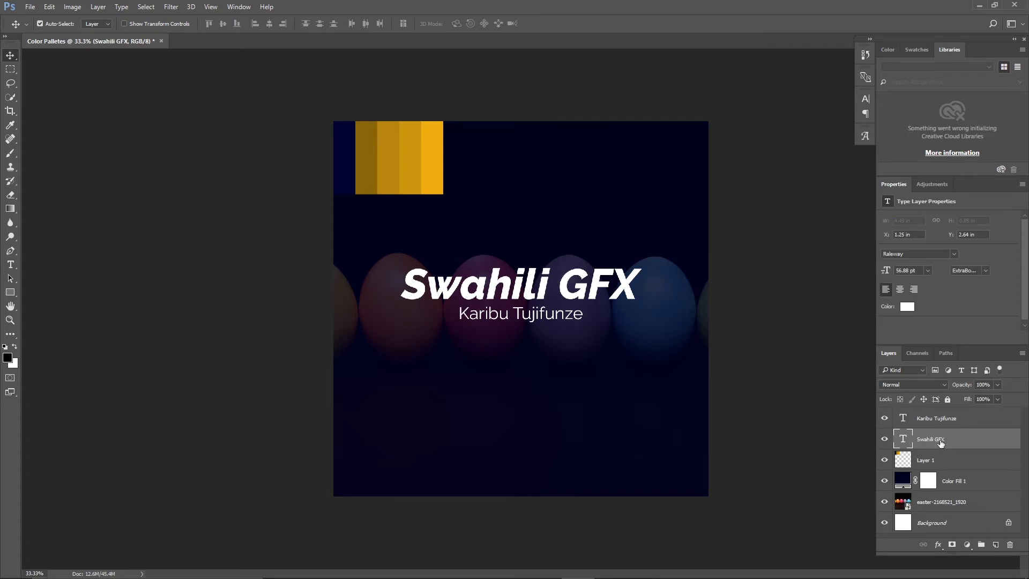
key("t")
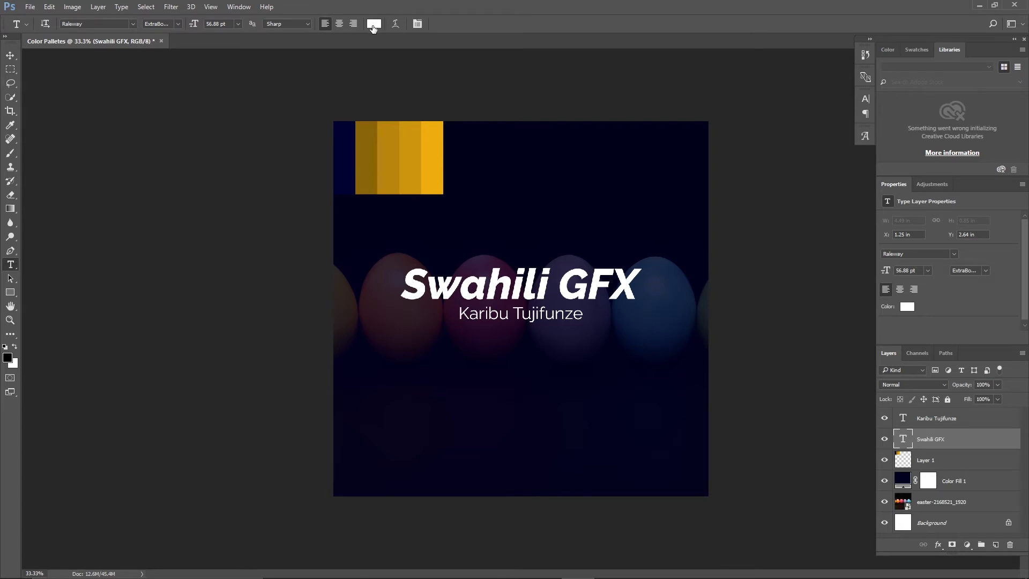
left_click(866, 98)
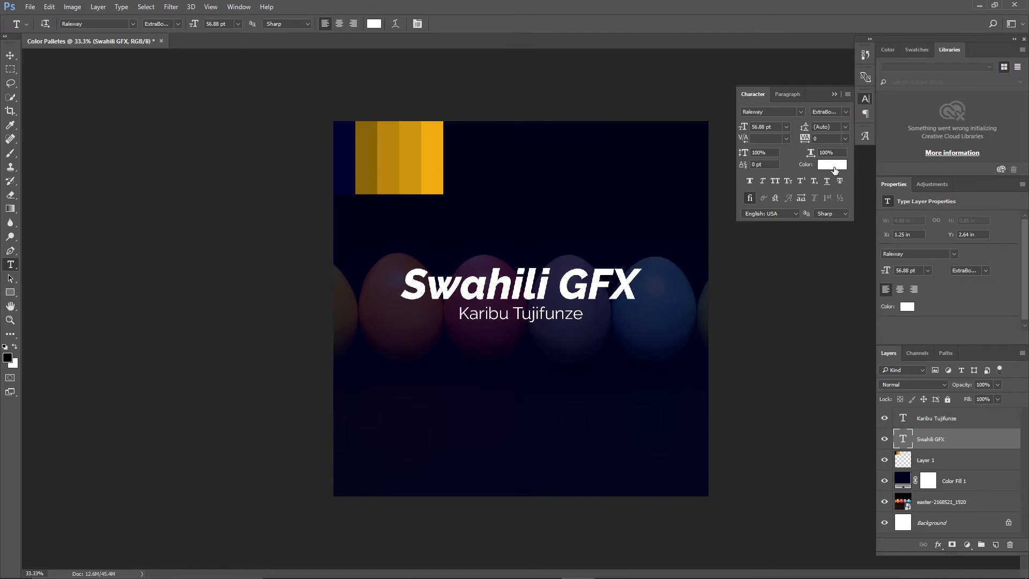
left_click(13, 55)
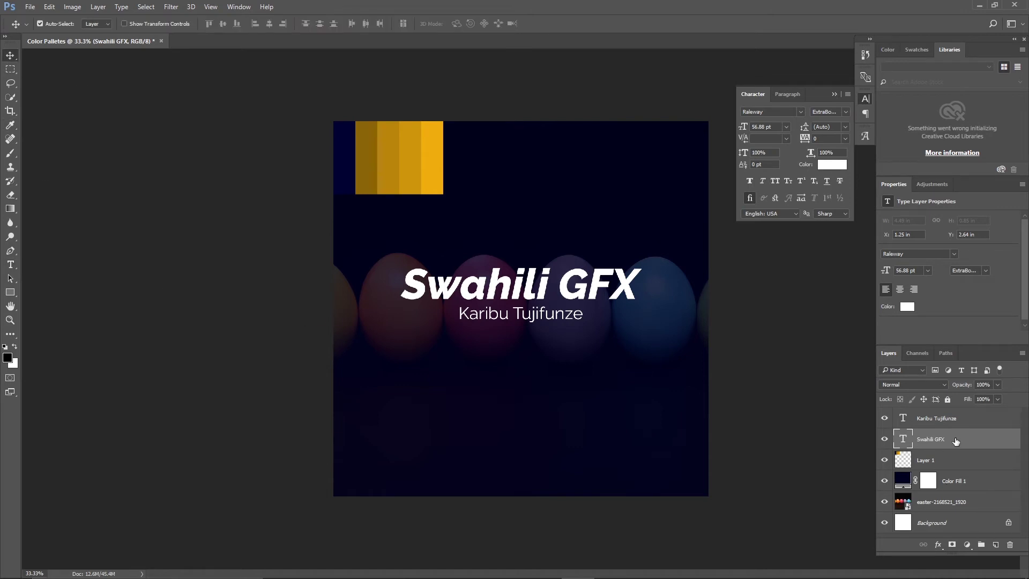
left_click(835, 168)
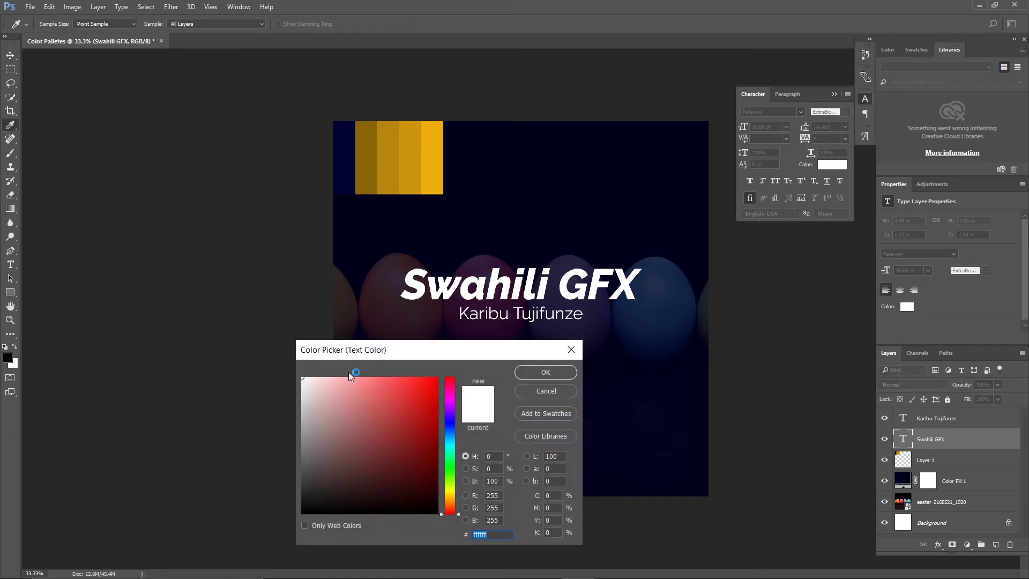
left_click(437, 144)
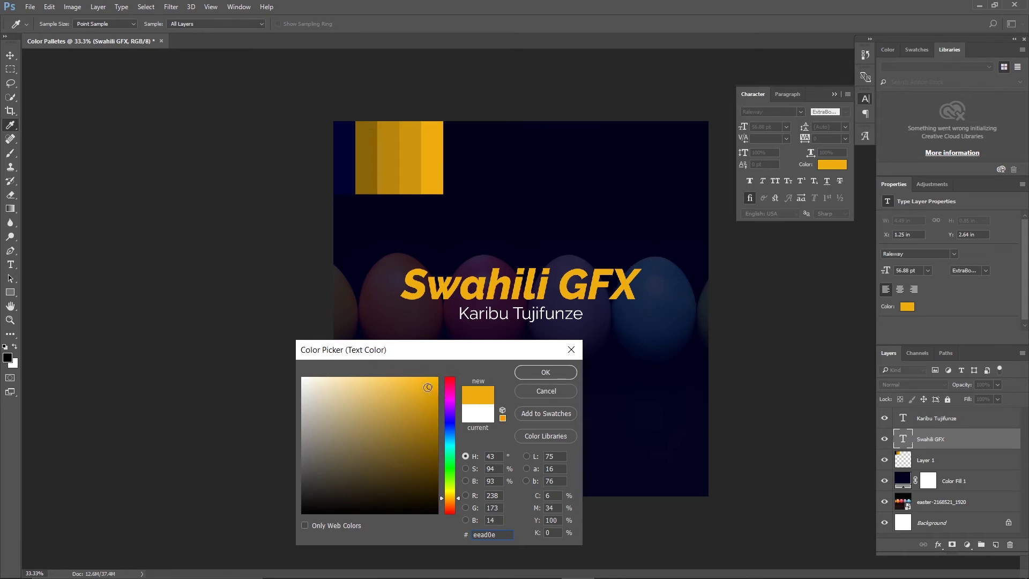
mouse_move(426, 381)
left_mouse_down()
mouse_move(427, 365)
mouse_move(391, 375)
left_mouse_up()
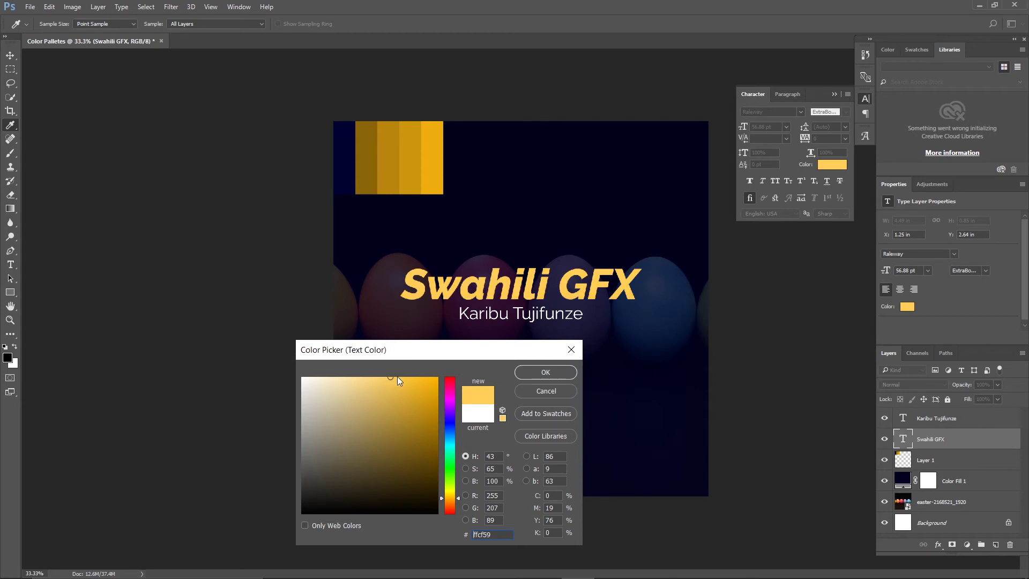
left_click(545, 371)
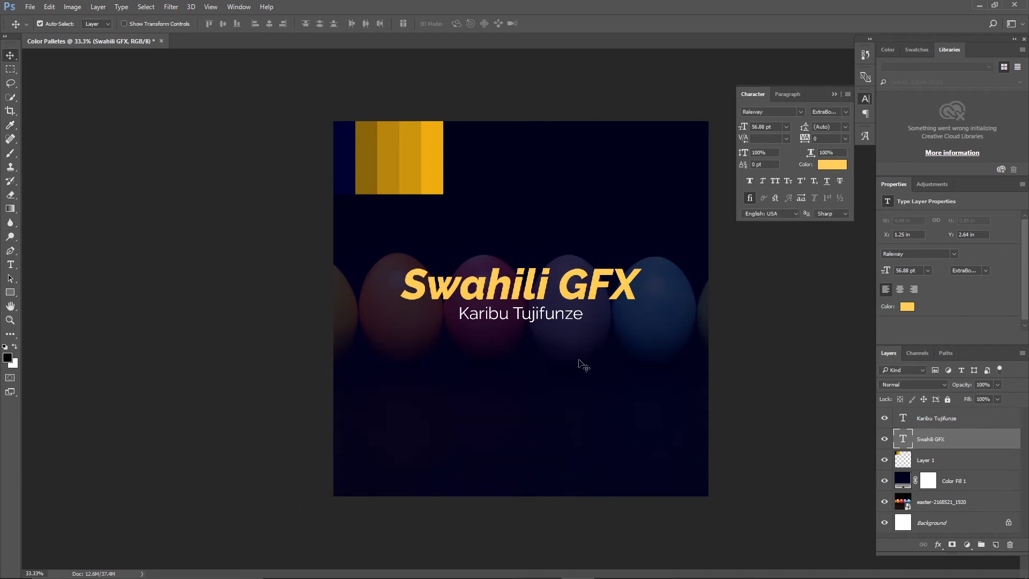
Step: Set the Karibu Tujifunze subtitle to a more saturated mid-tone gold sampled from the palette
left_click(945, 421)
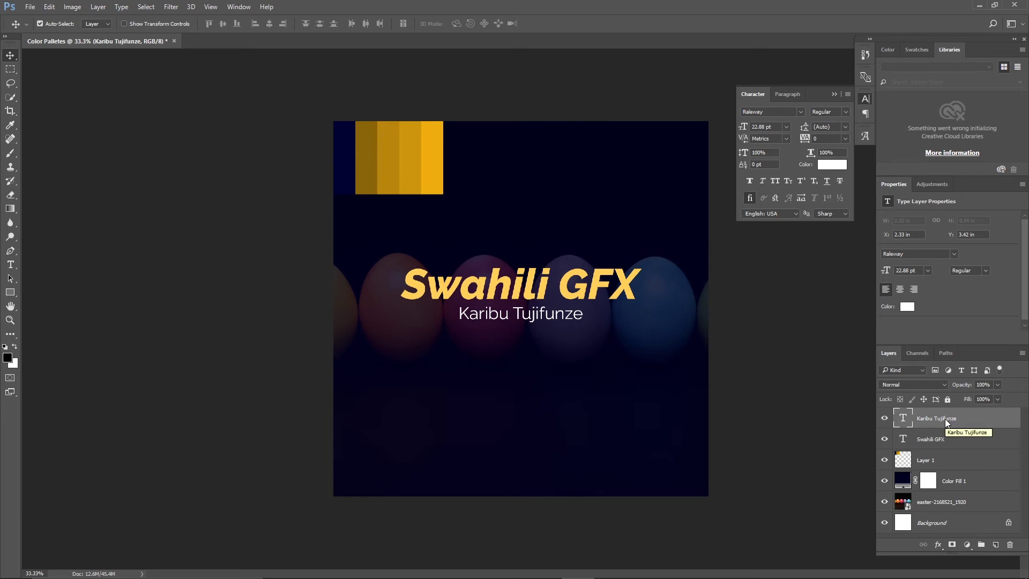
key("t")
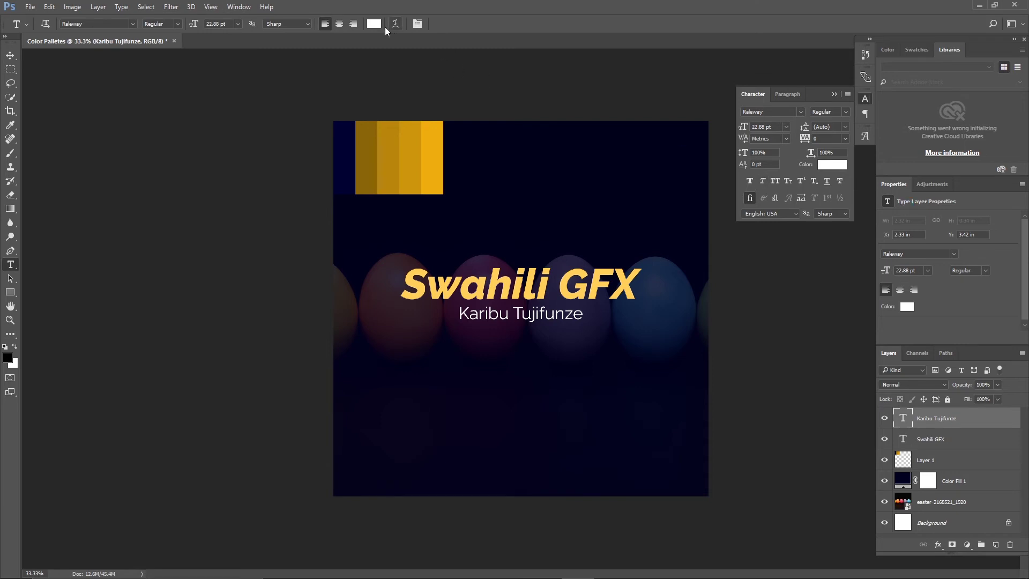
left_click(373, 24)
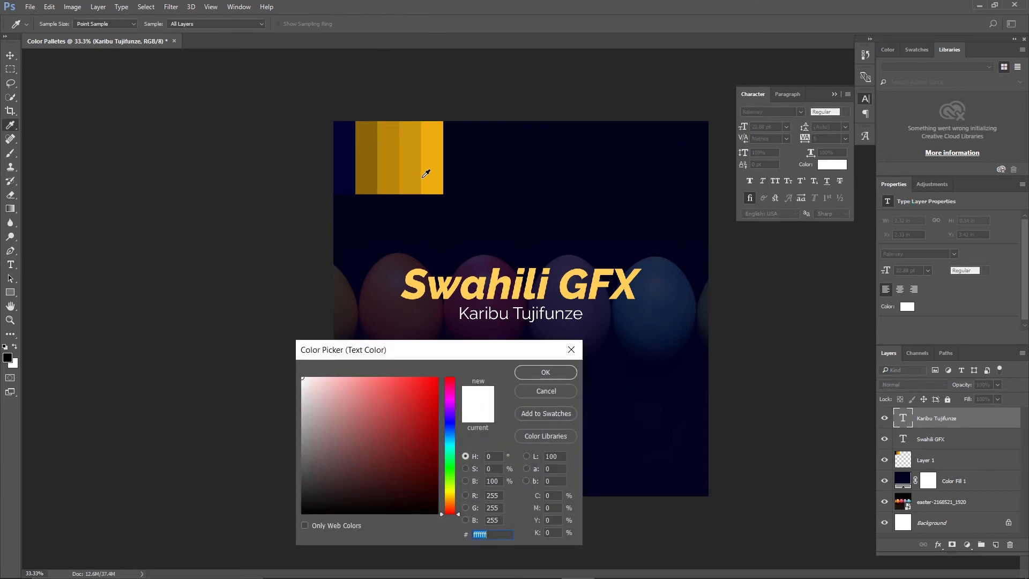
left_click(374, 169)
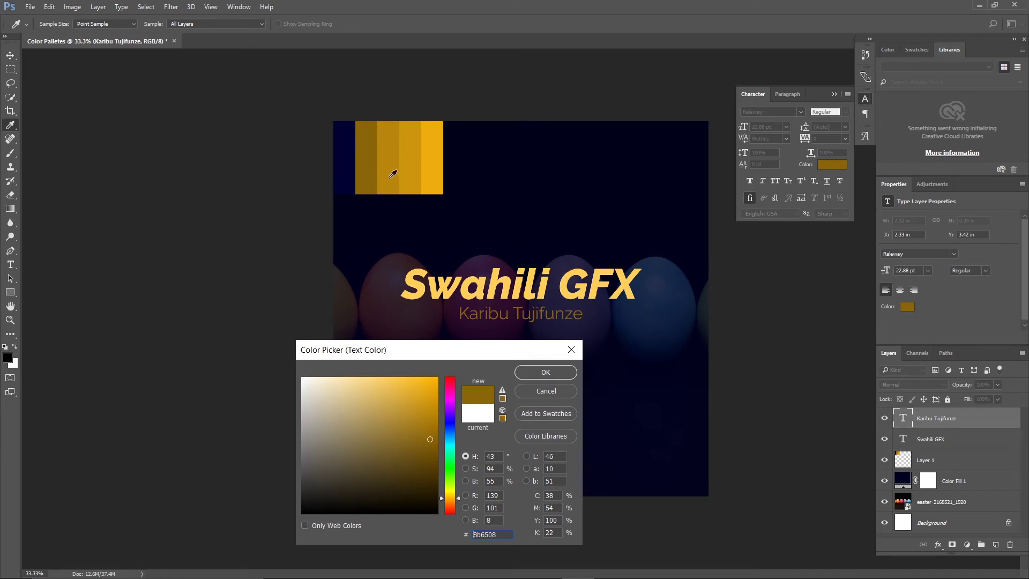
left_click(411, 148)
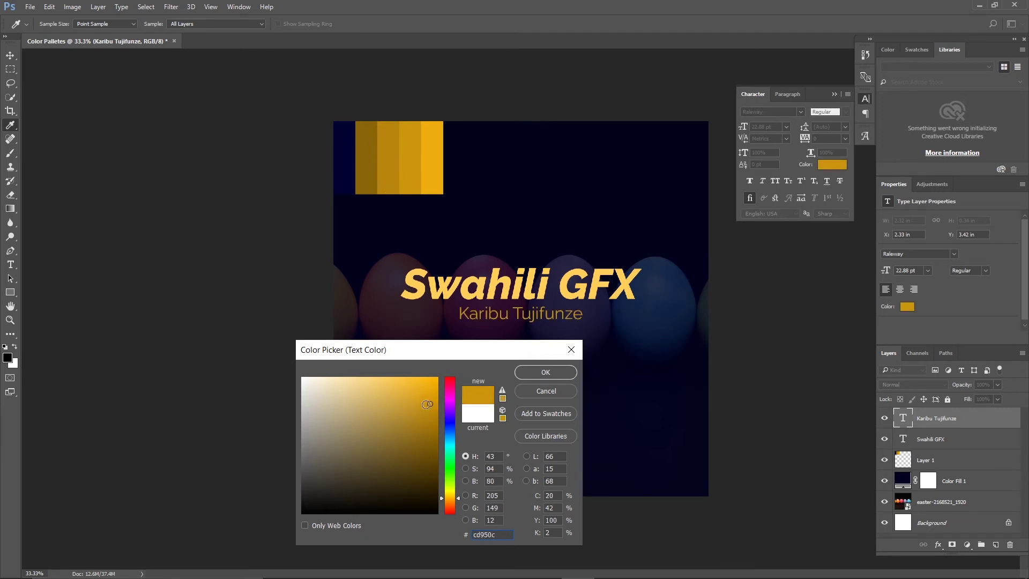
left_click_drag(432, 405, 451, 401)
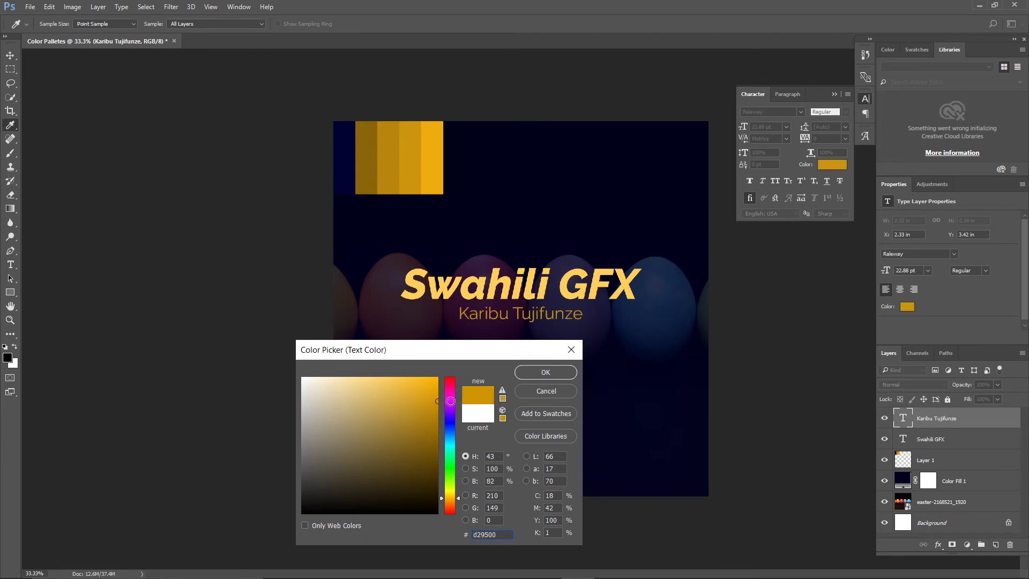
left_click(557, 374)
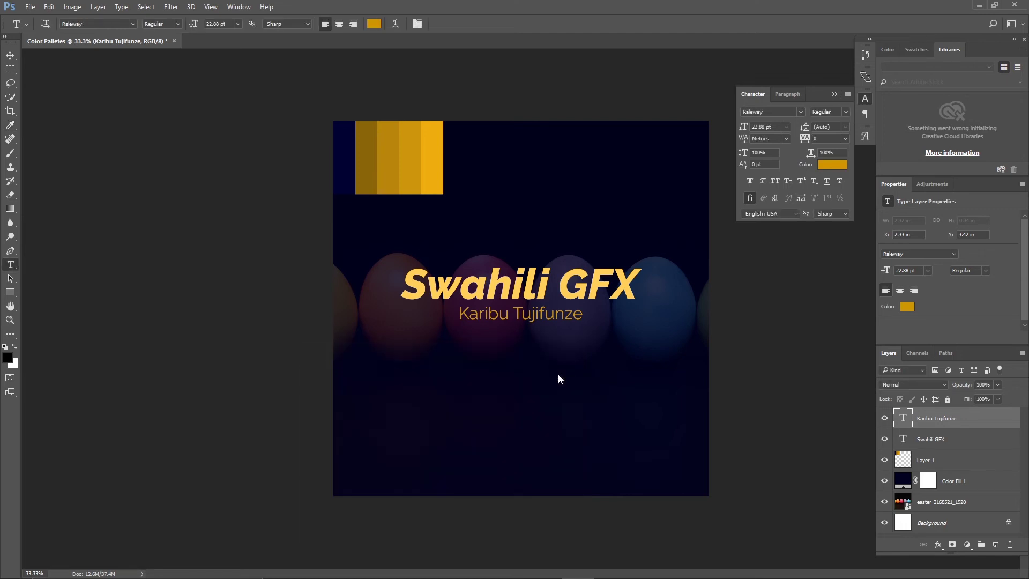
Step: Close the Character panel, hide the Layer 1 palette swatch, and return to the Chrome image search
left_click(828, 94)
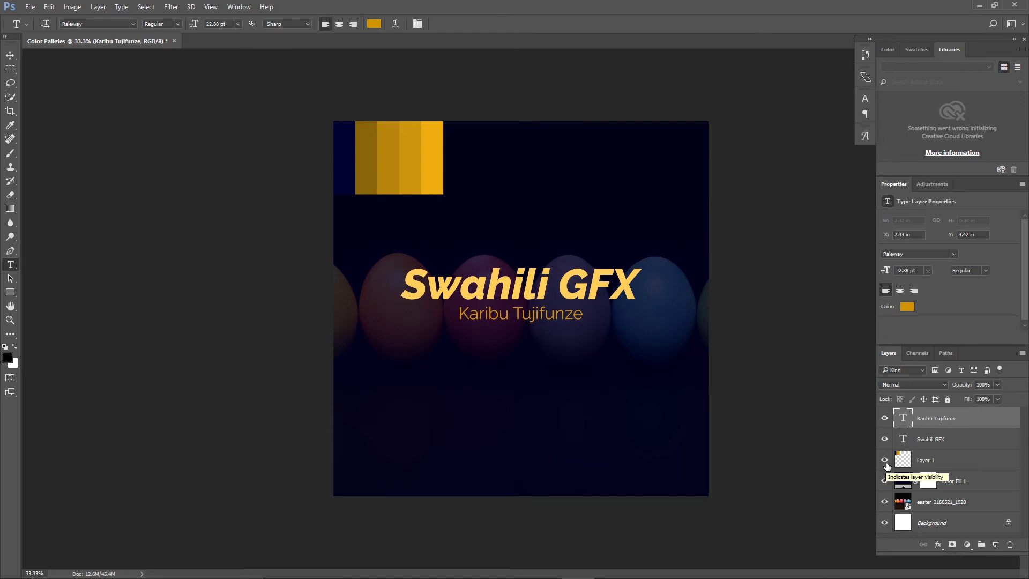
left_click(885, 461)
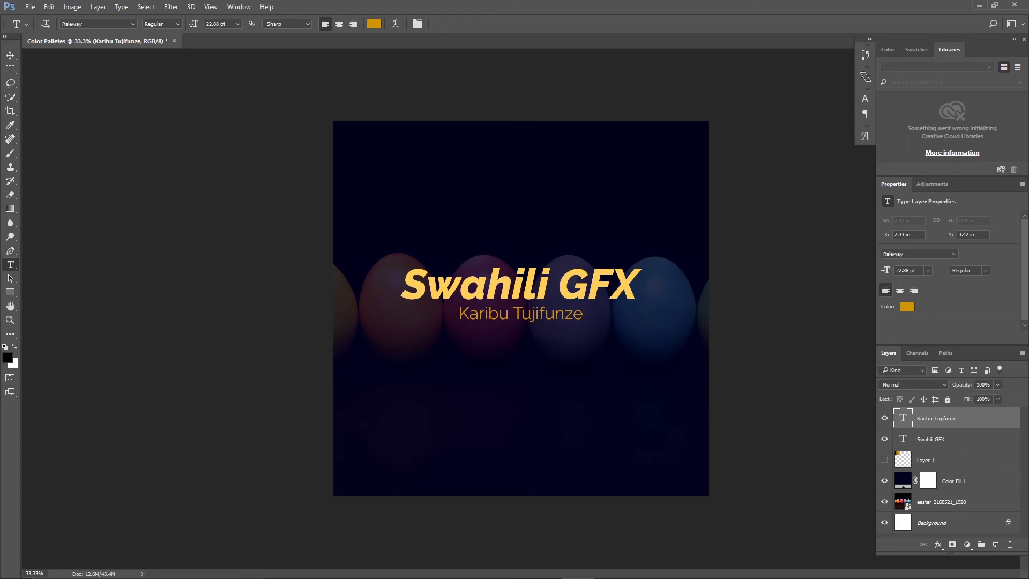
left_click(134, 569)
left_click(263, 76)
Step: Search Google Images for 'restaurant poster design' and copy the Taco Tuesday poster image
key("ctrl+a")
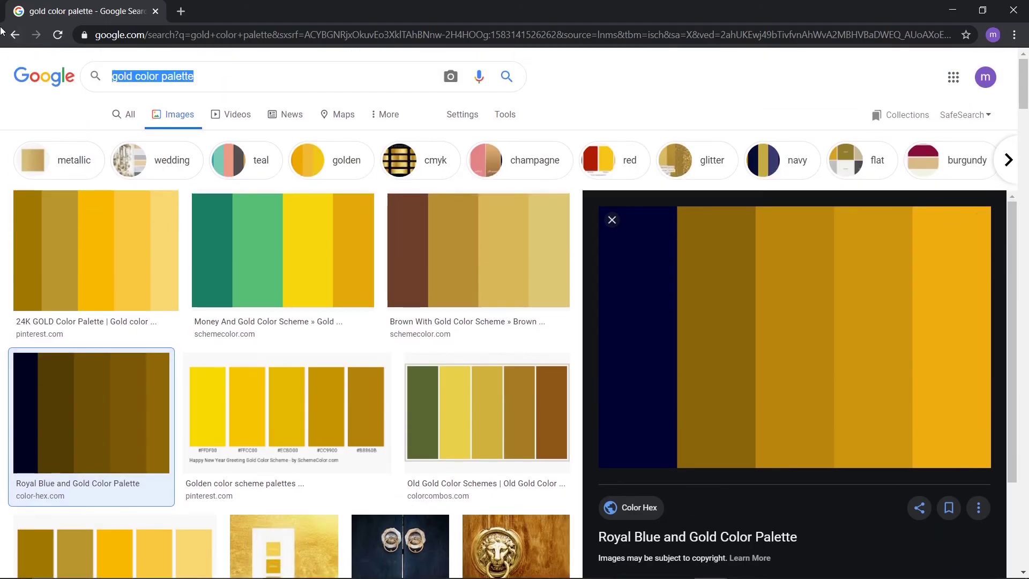
type("restaurant poster de")
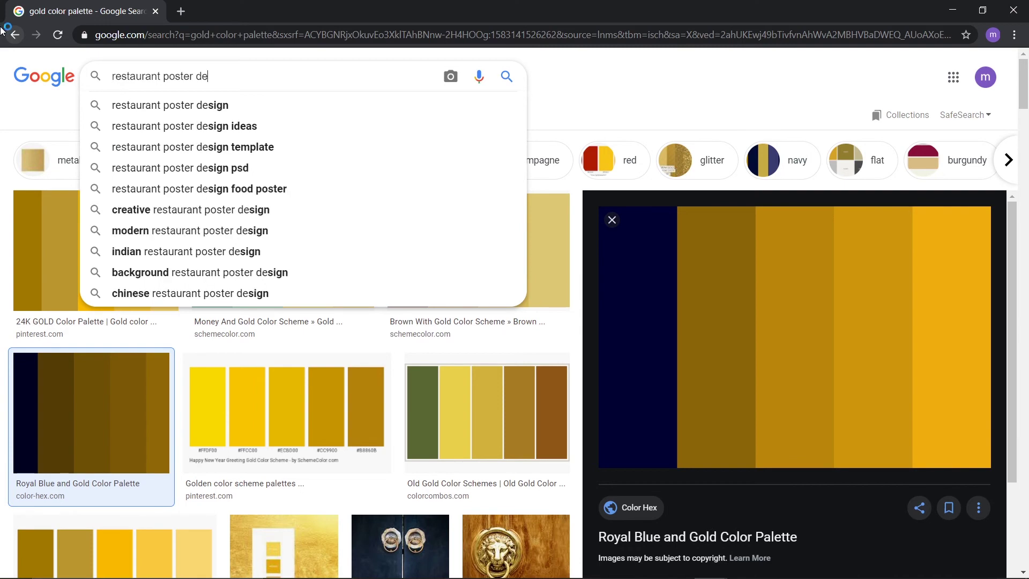
left_click(151, 104)
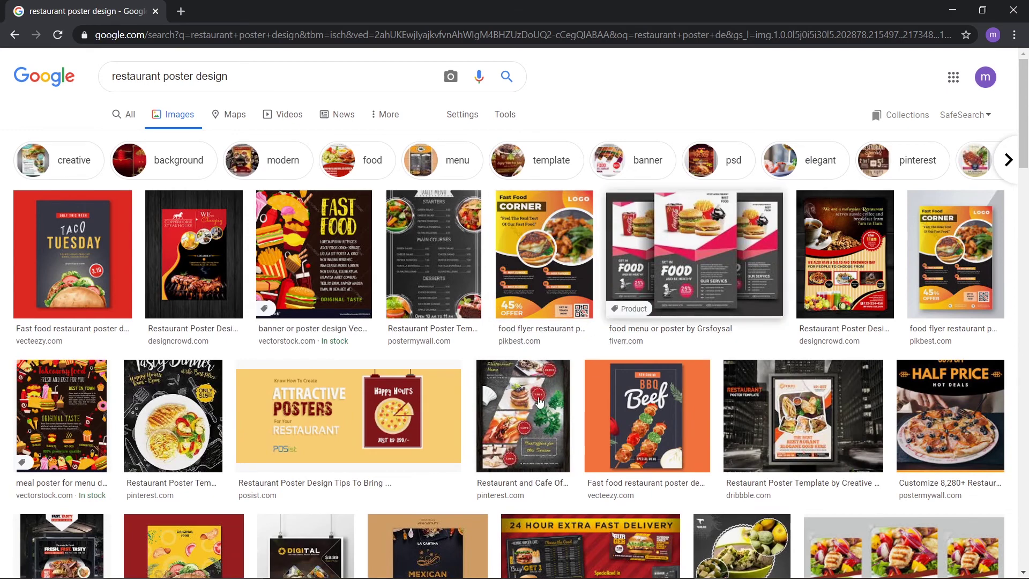
left_click(72, 244)
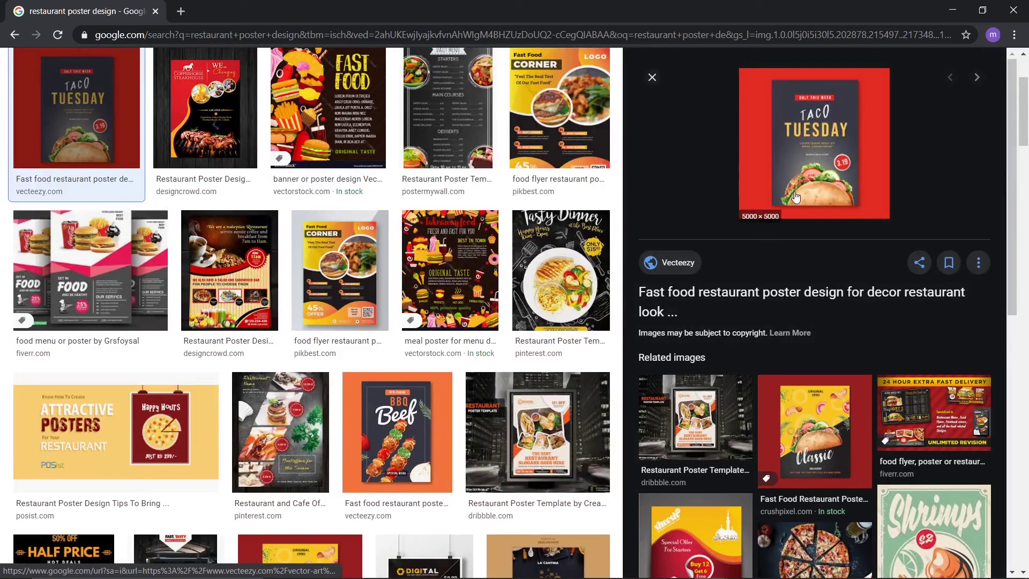
right_click(792, 194)
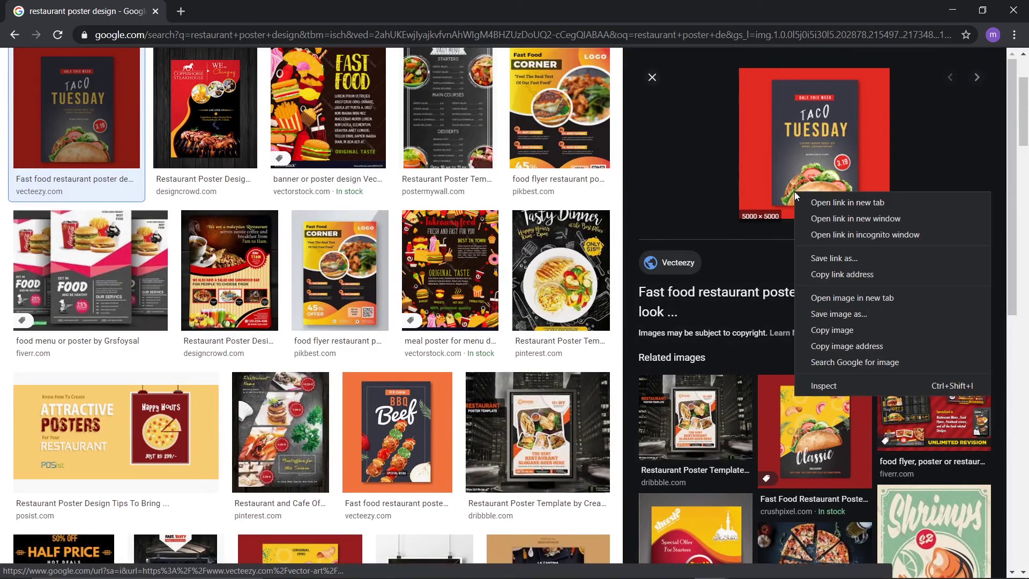
left_click(849, 330)
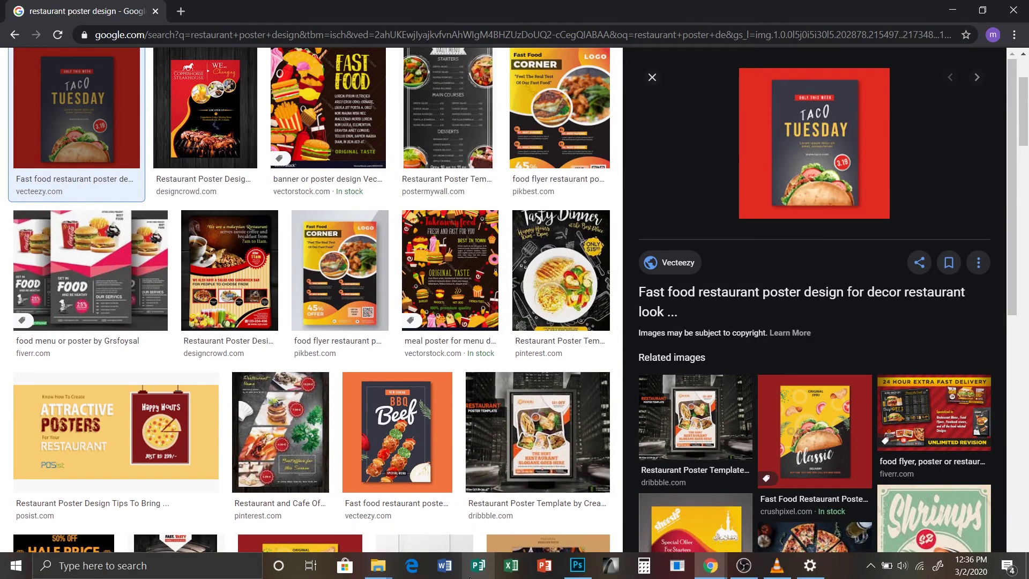
Step: Paste the Taco Tuesday poster into the Photoshop graphic
left_click(576, 569)
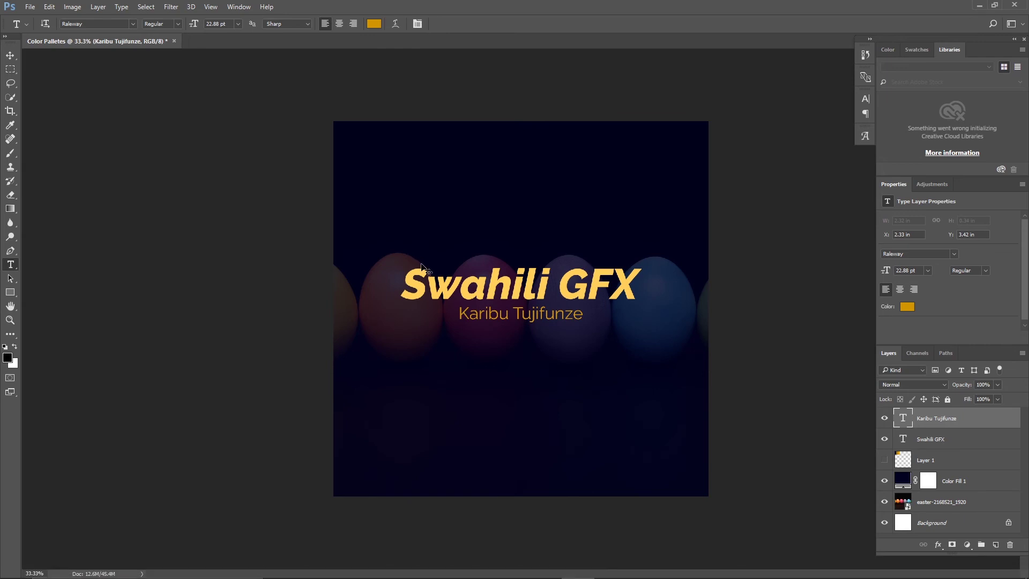
key("ctrl+v")
key("ctrl+t")
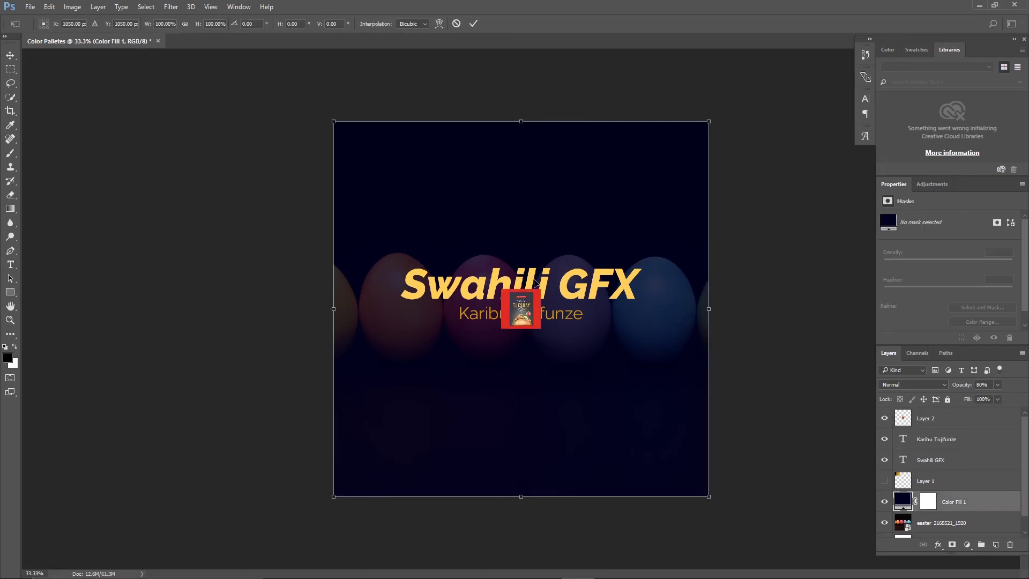
key("Return")
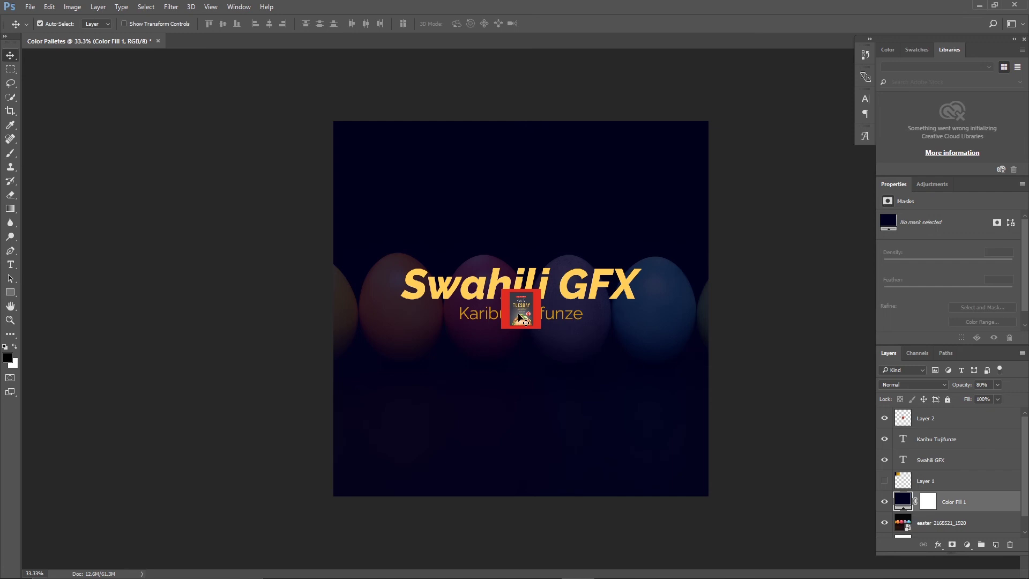
key("ctrl+t")
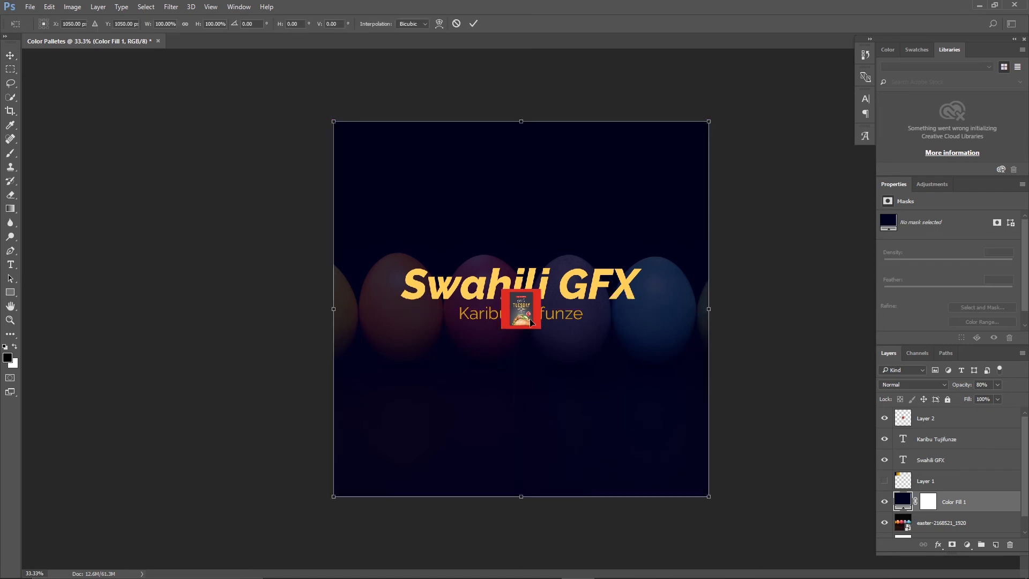
key("Return")
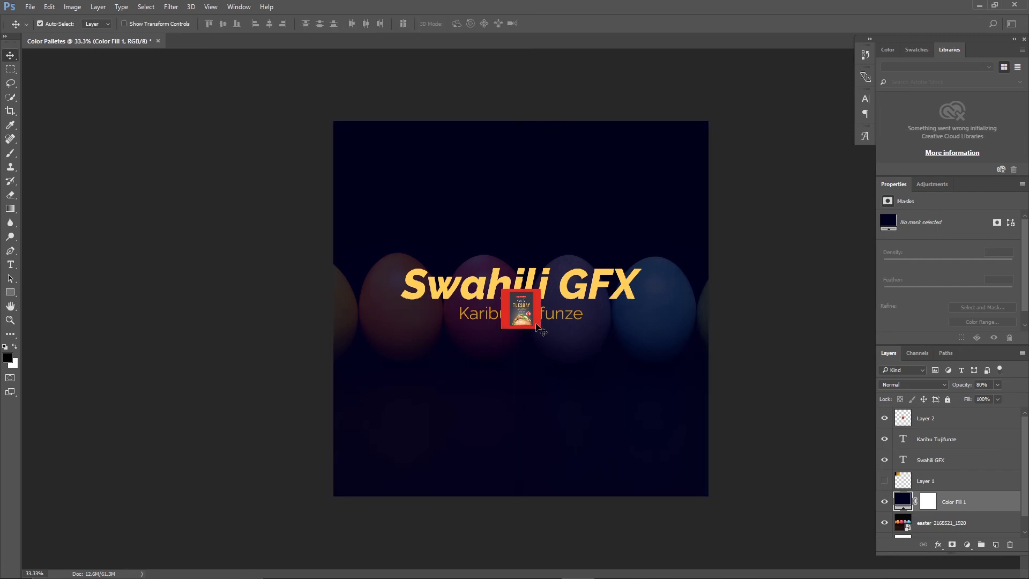
Step: Enlarge the poster layer about fourfold, move it top-left, then delete it
left_click(960, 412)
key("ctrl+t")
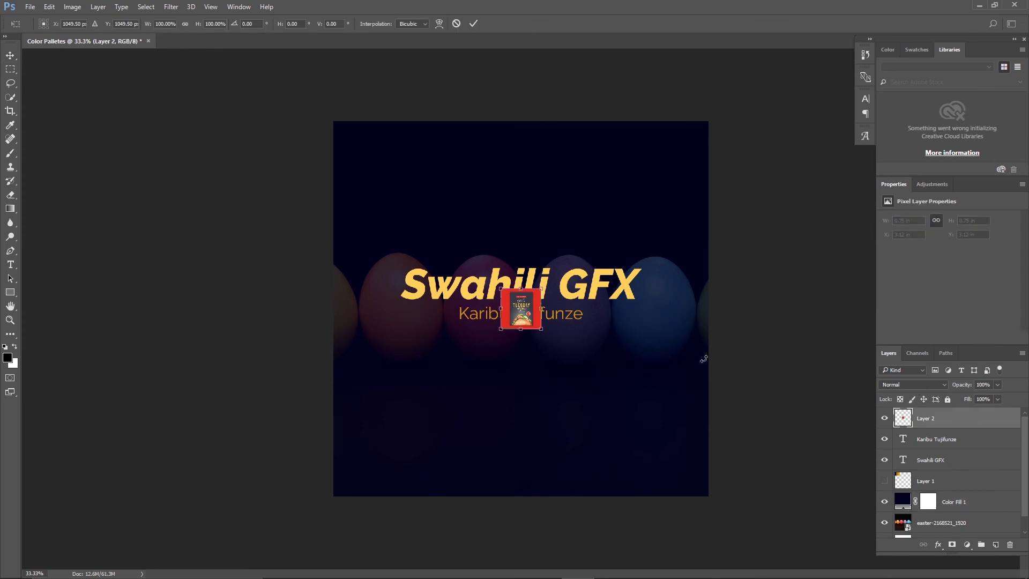
left_click_drag(541, 290, 663, 167)
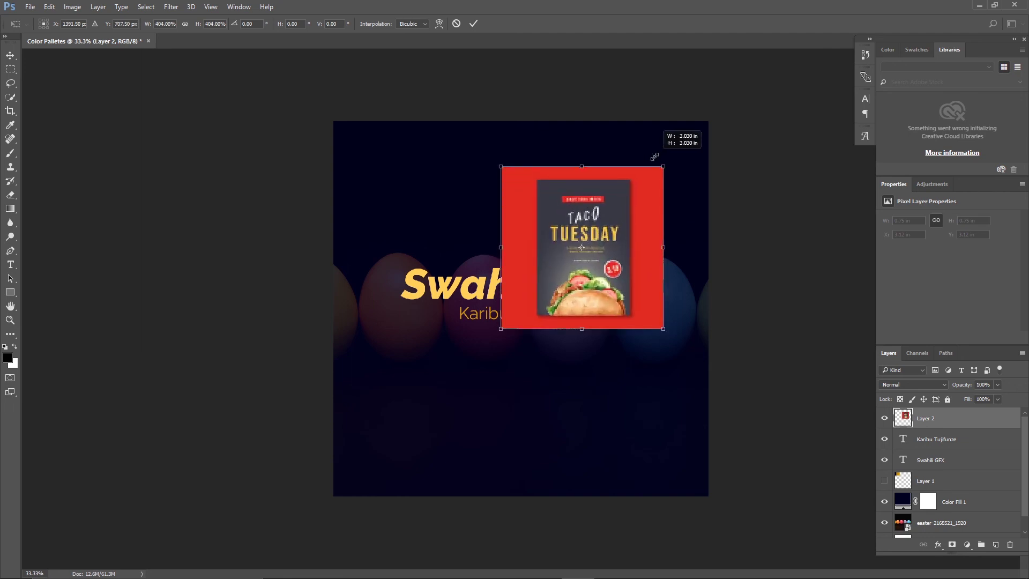
key("Return")
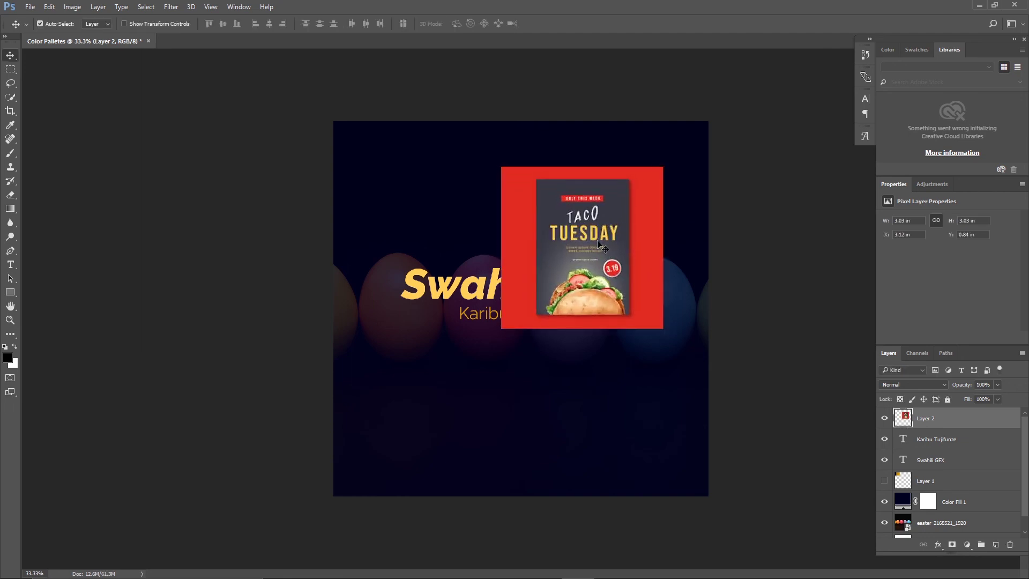
left_click_drag(580, 243, 413, 212)
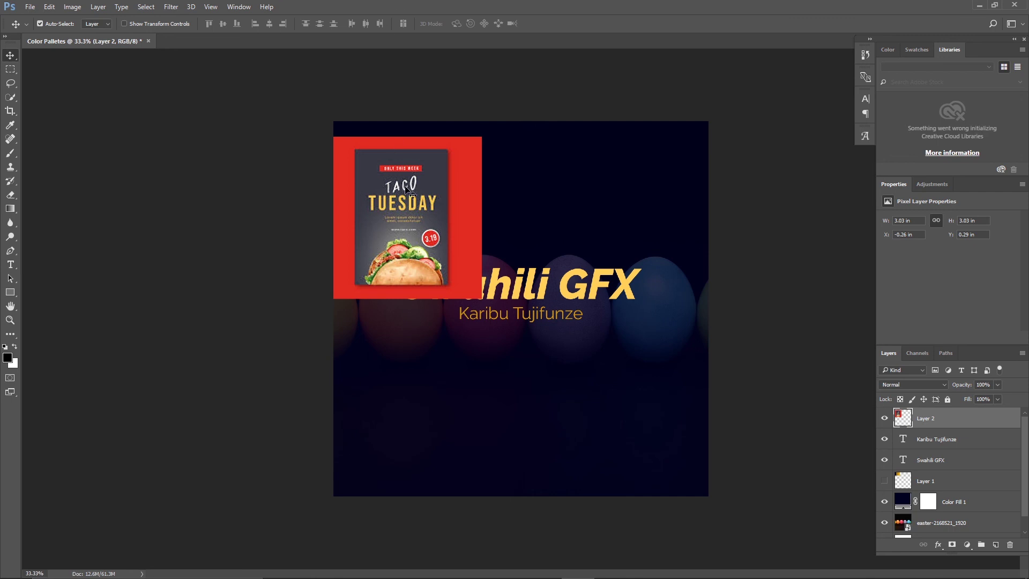
key("Delete")
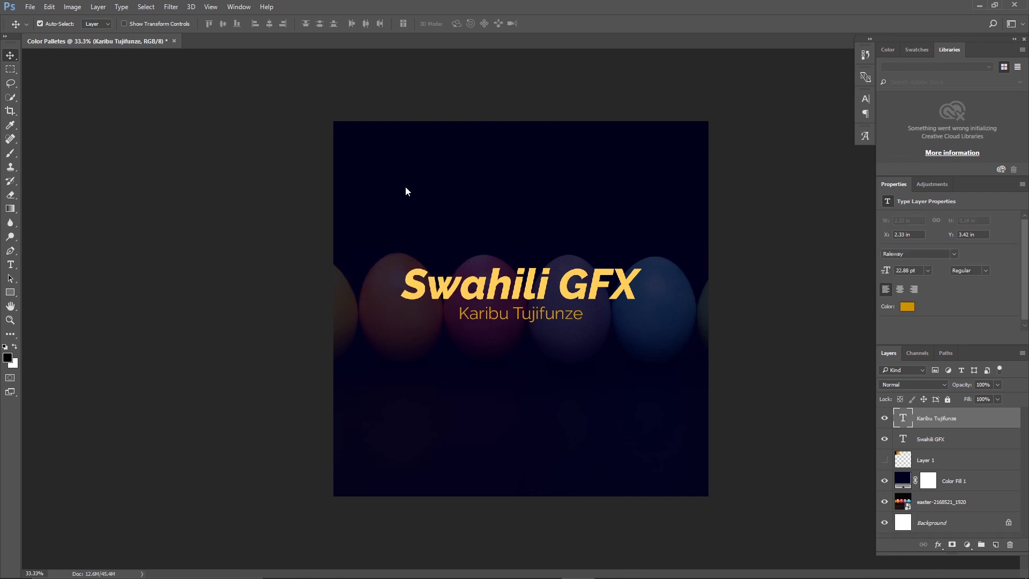